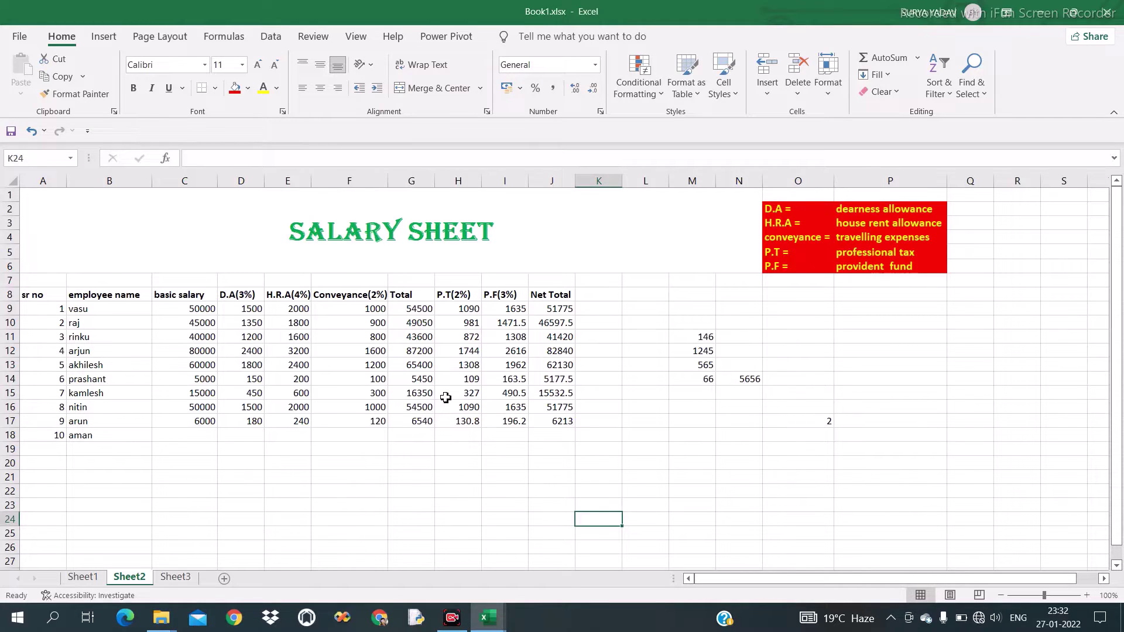
Insert a cell at C12 that shifts row 12 right, then undo it
click(346, 354)
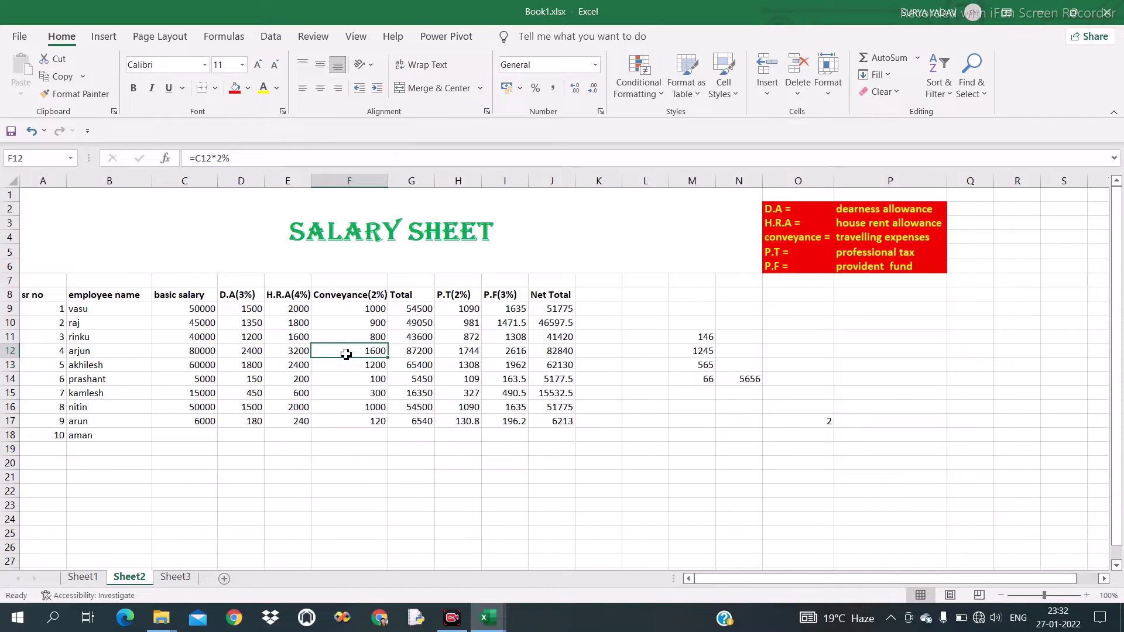
click(188, 352)
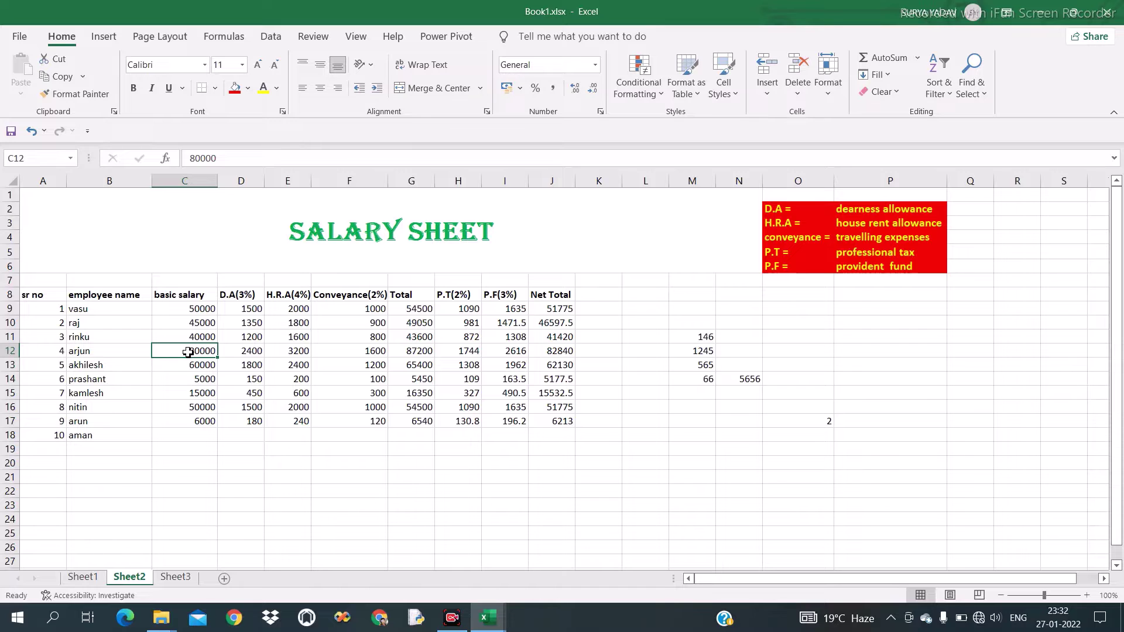
click(772, 96)
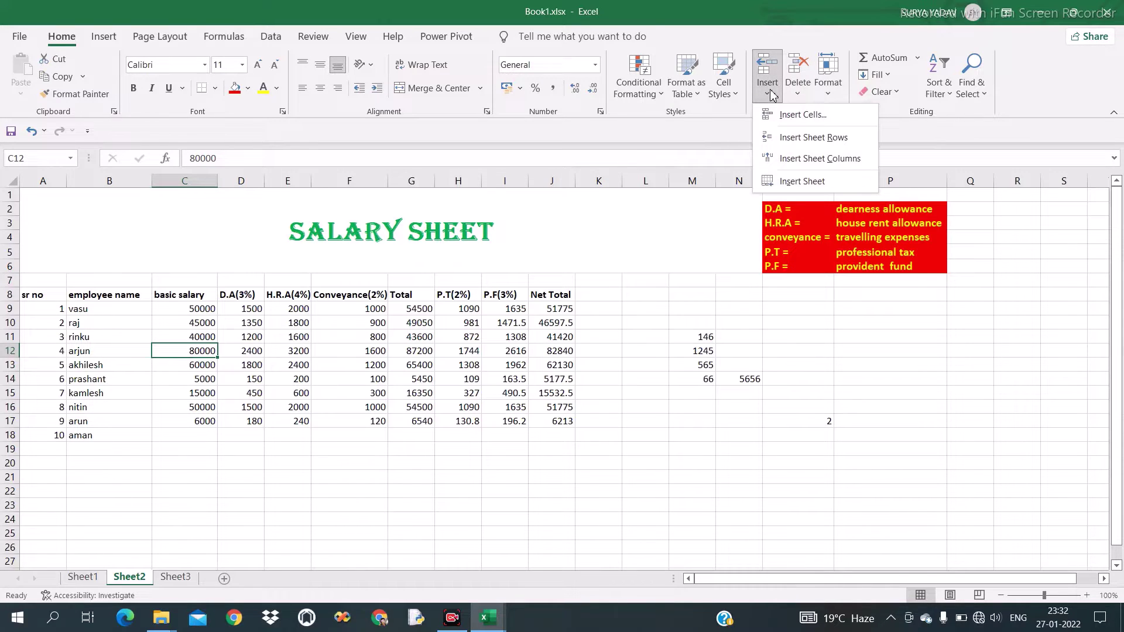
click(796, 115)
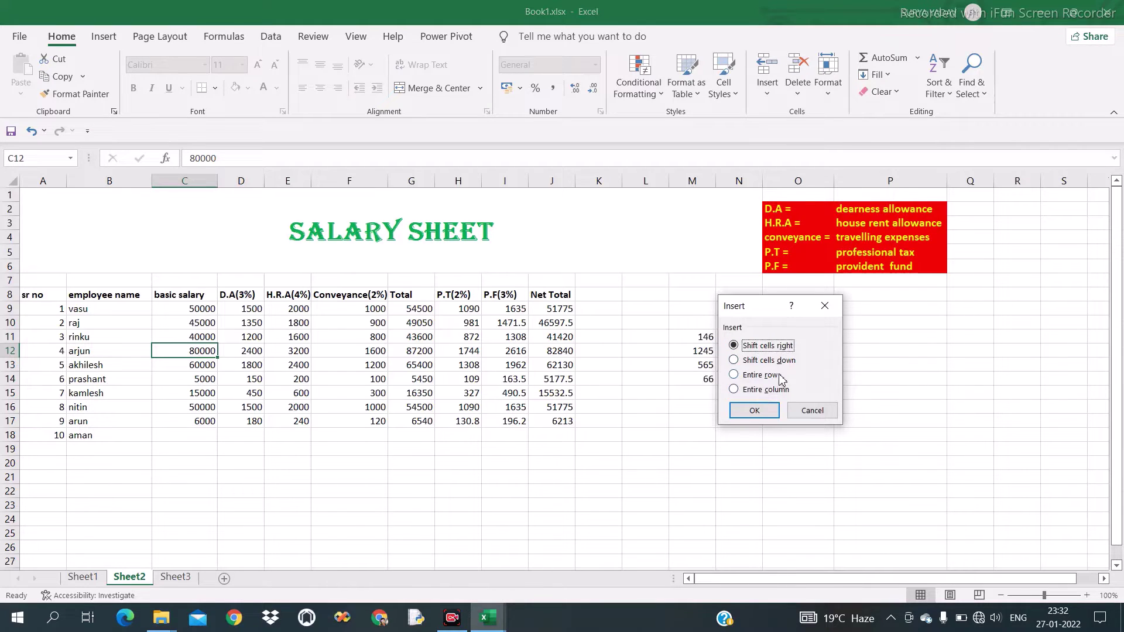
click(758, 412)
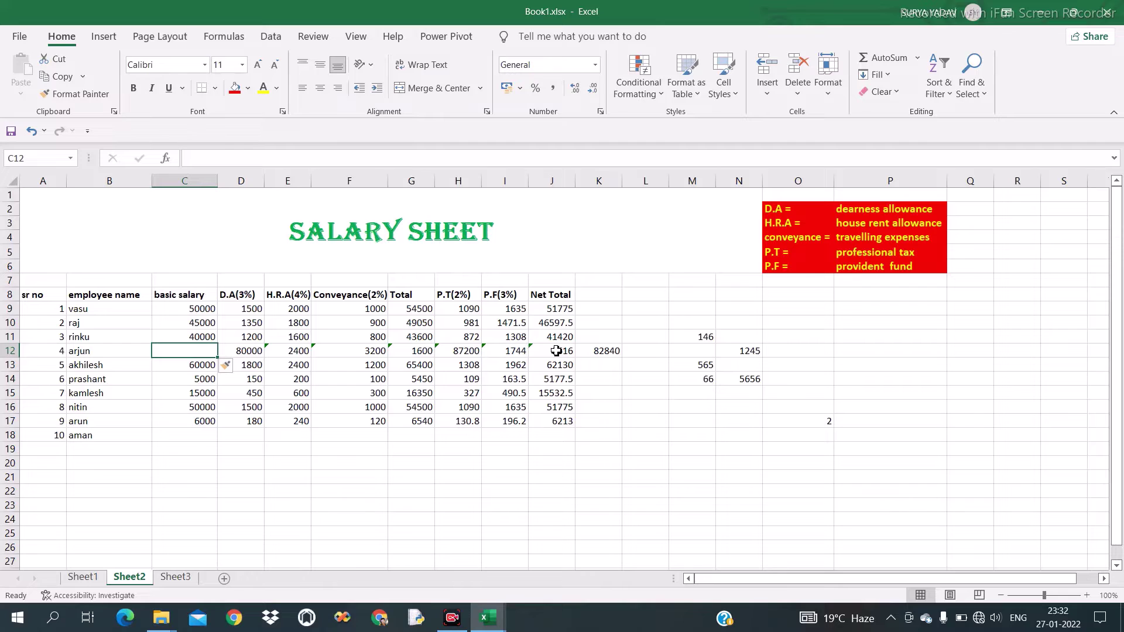
key(ctrl+z)
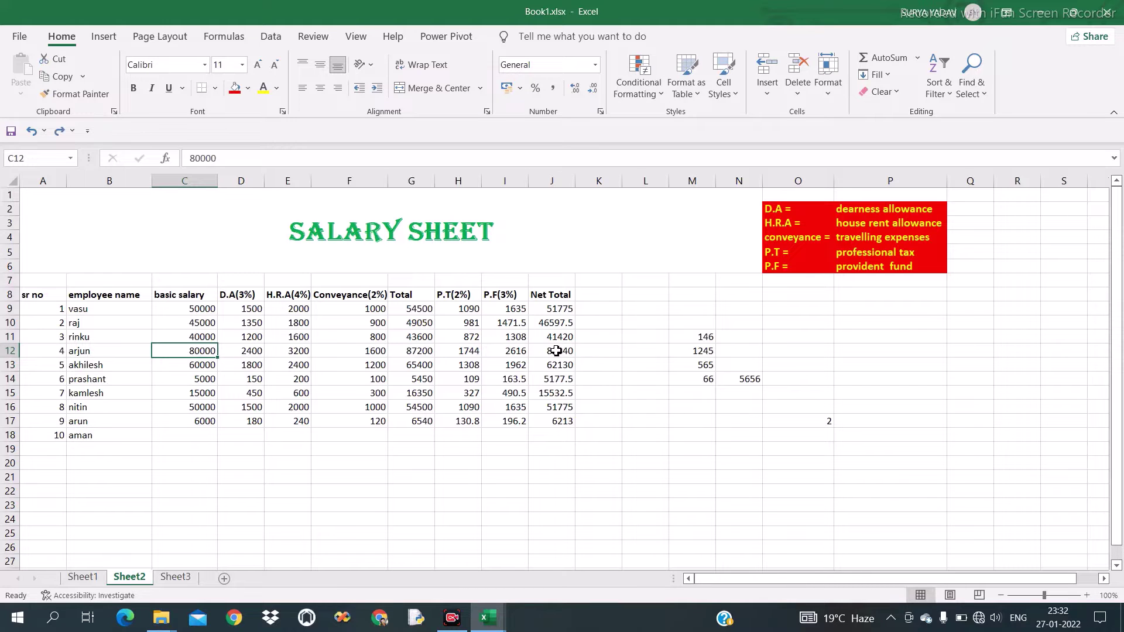
Insert three blank sheet rows above arjun's row 12
click(765, 91)
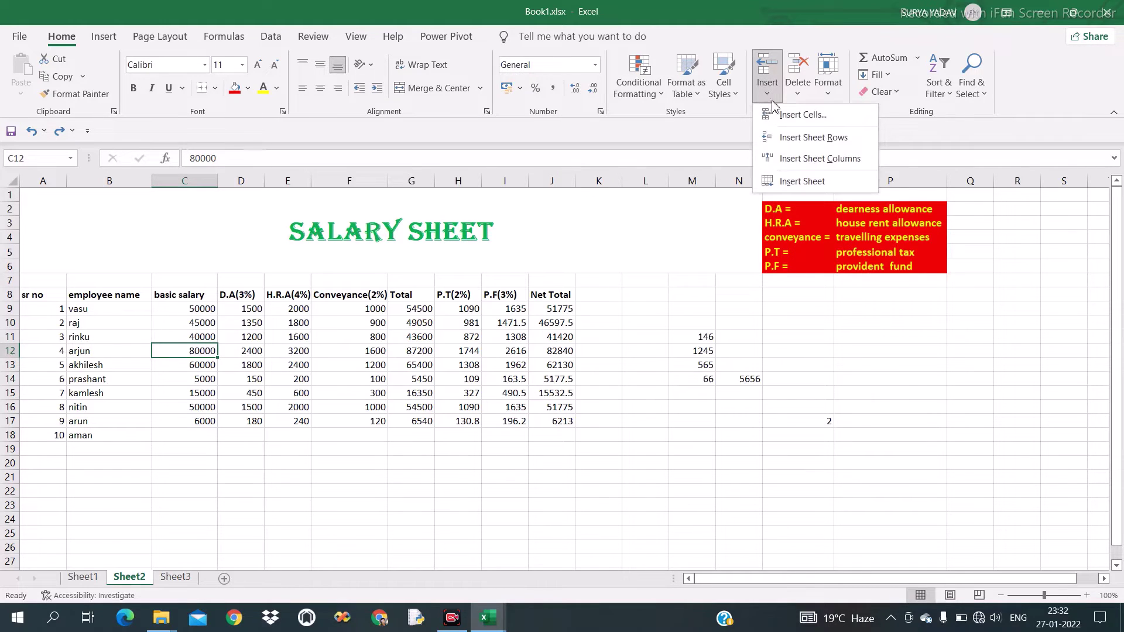
click(813, 137)
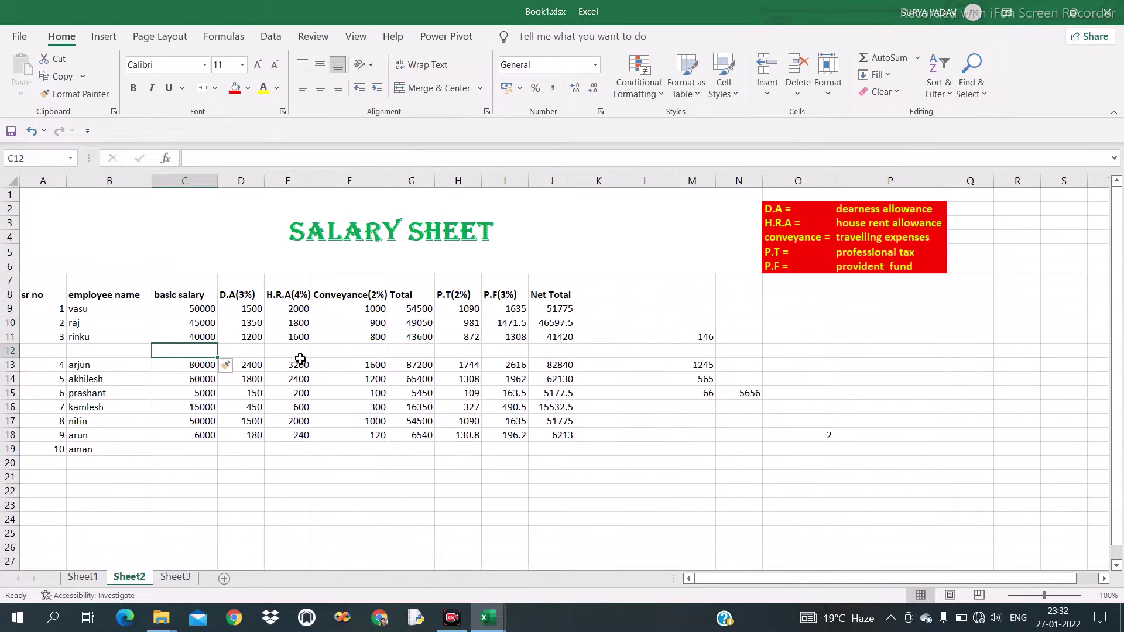
click(764, 94)
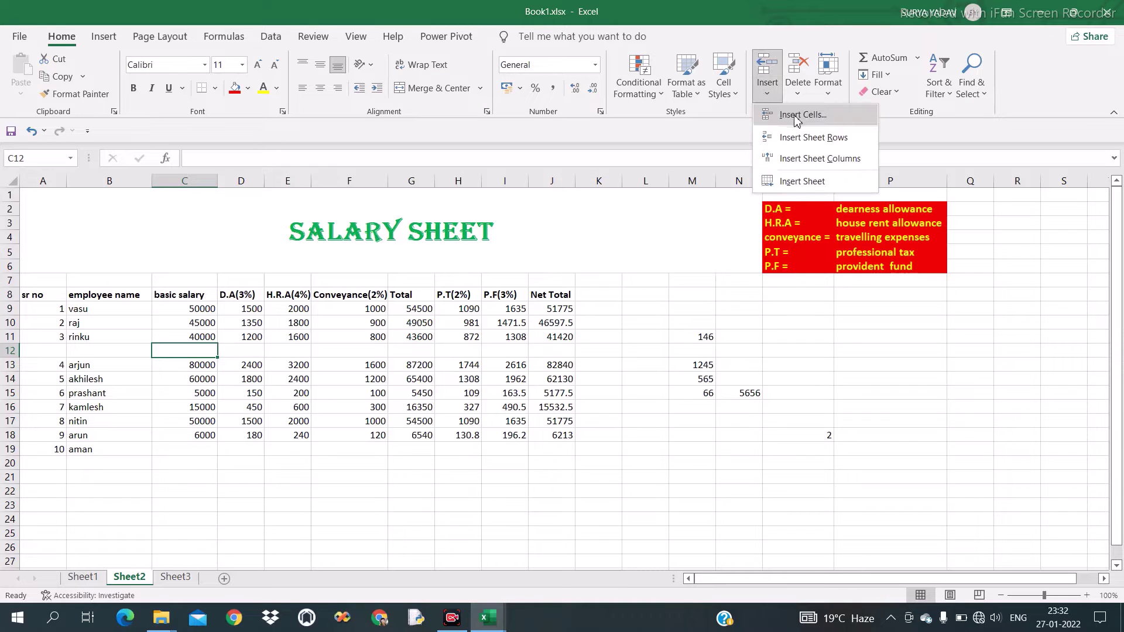
click(811, 140)
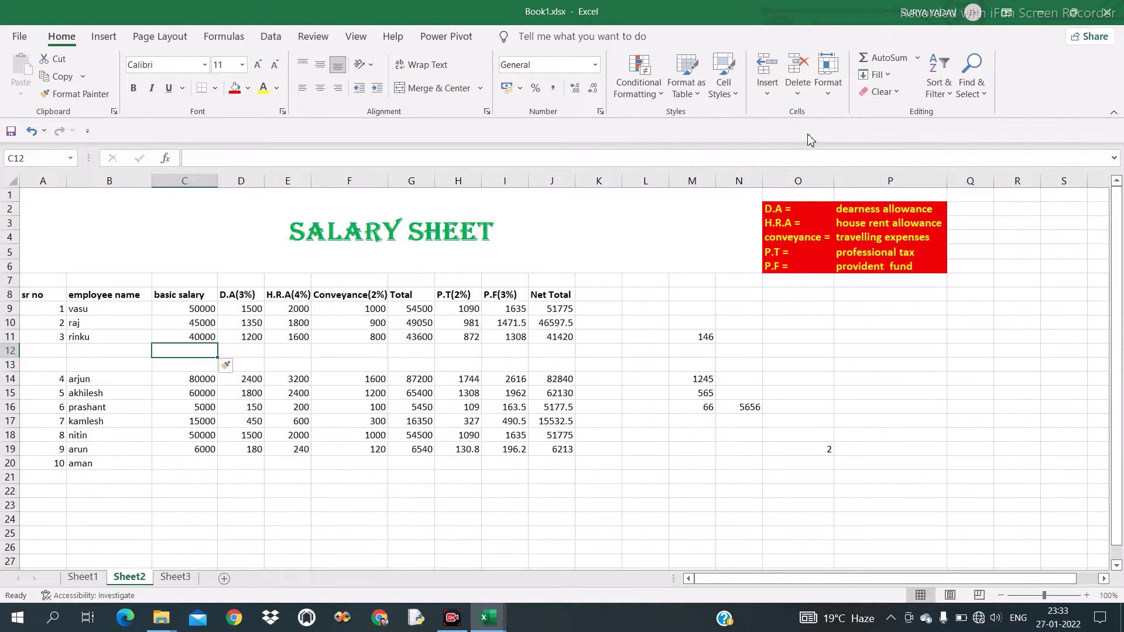
click(766, 90)
click(796, 141)
Delete the three blank rows so arjun sits directly under rinku again
click(798, 93)
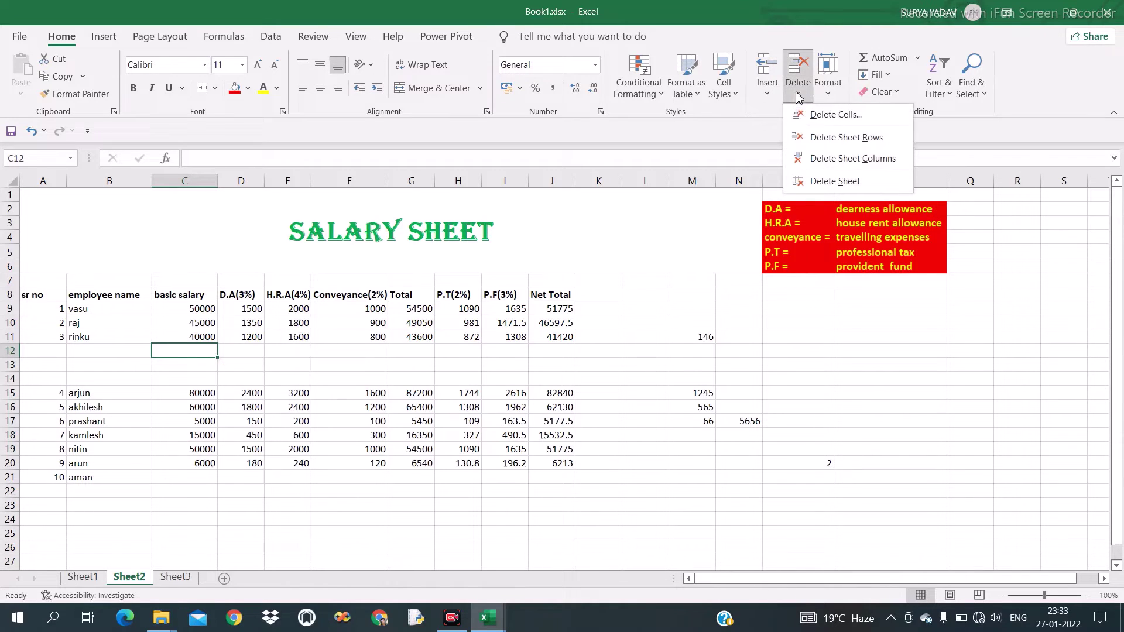
click(832, 138)
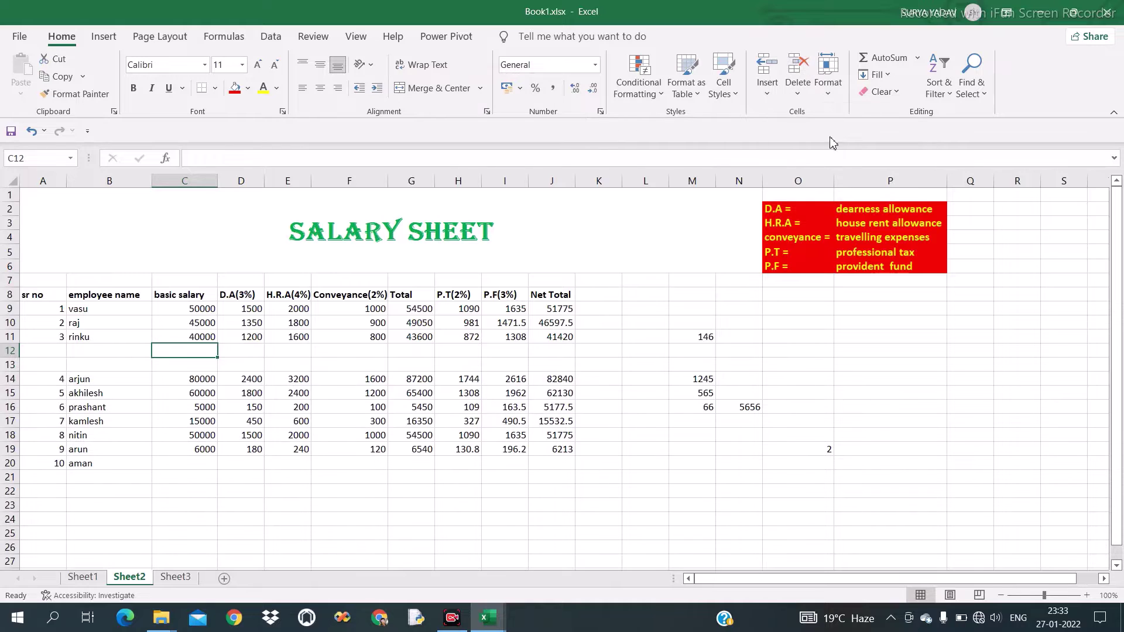
click(806, 97)
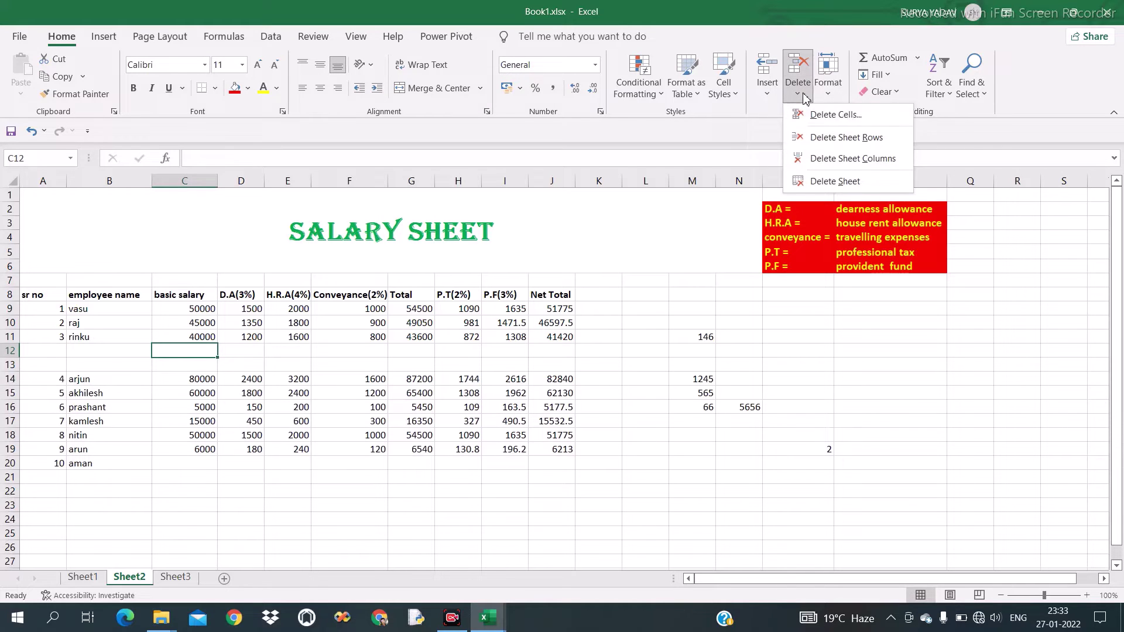
click(828, 139)
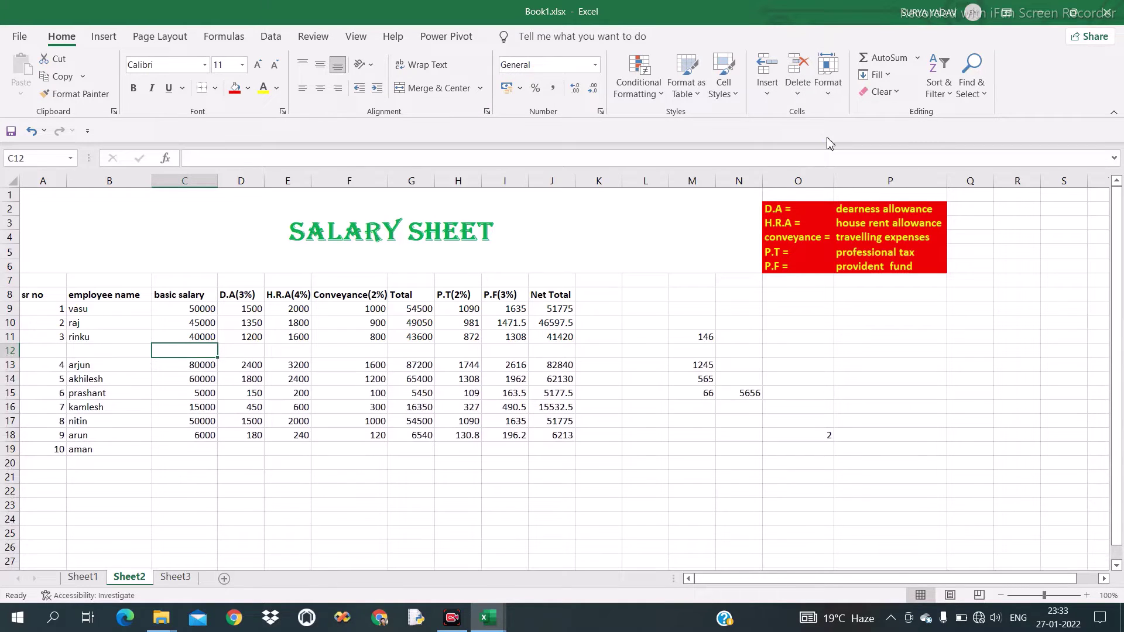
click(800, 97)
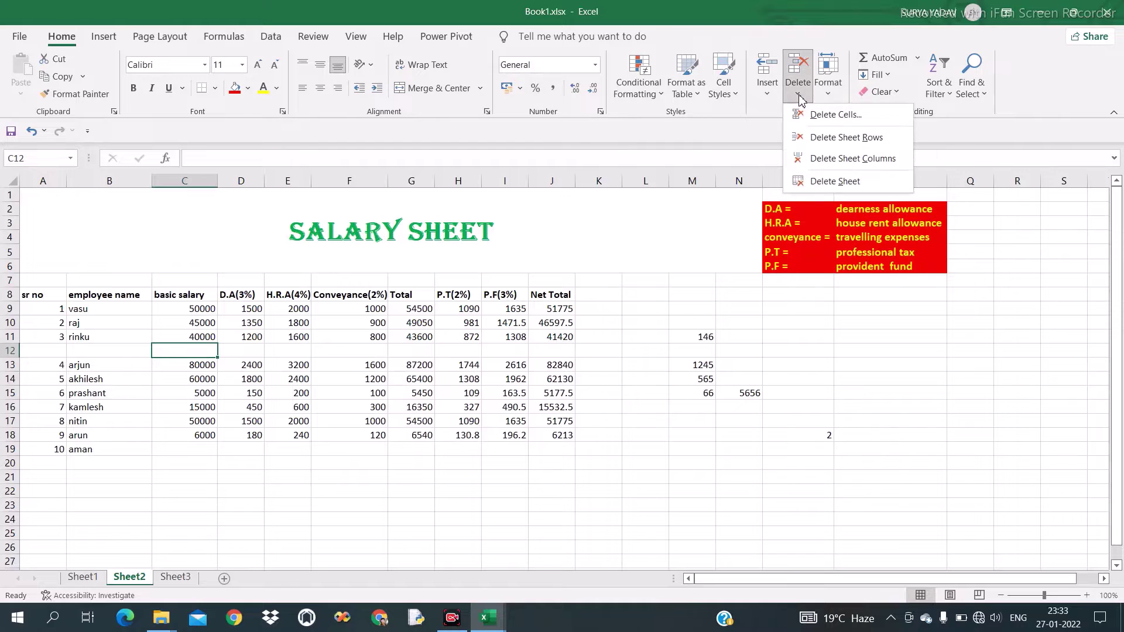
click(825, 138)
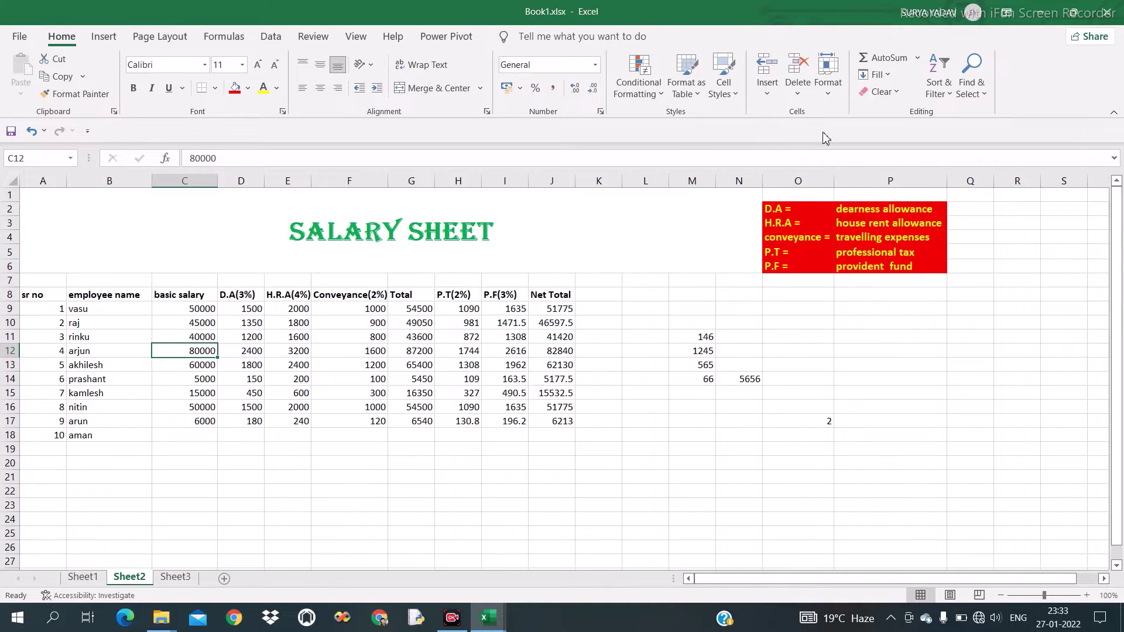
click(767, 88)
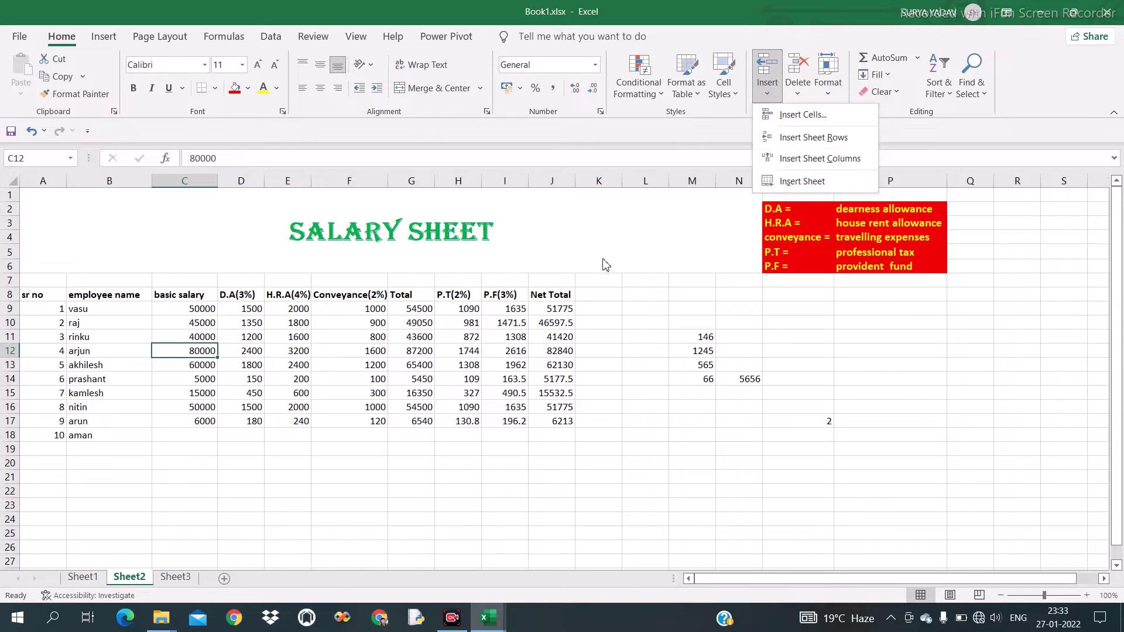
key(Escape)
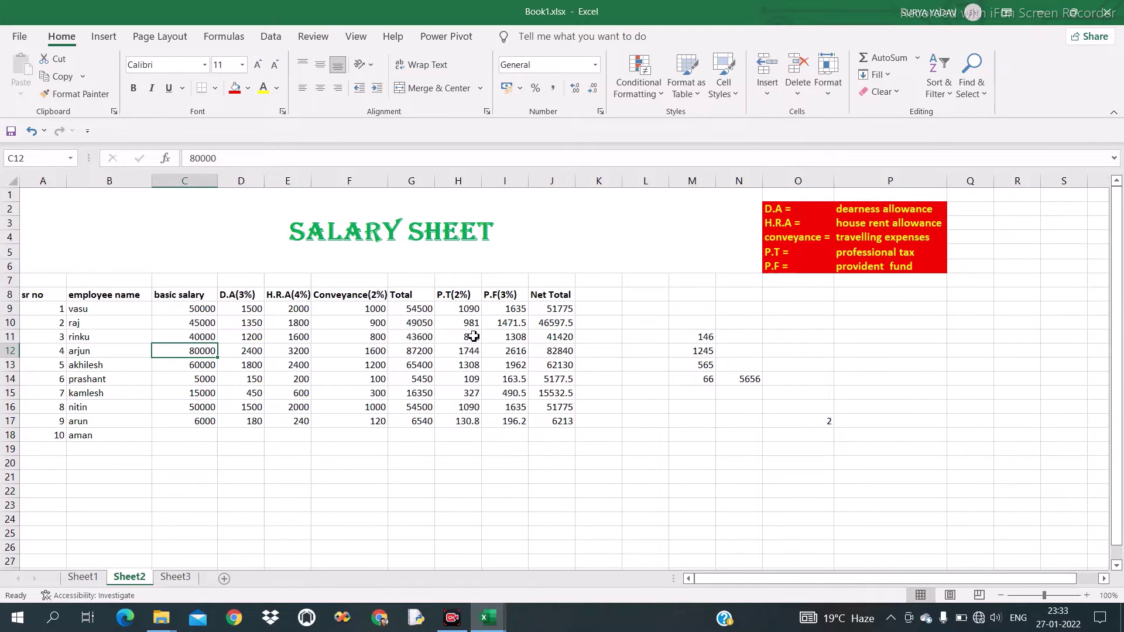
click(473, 337)
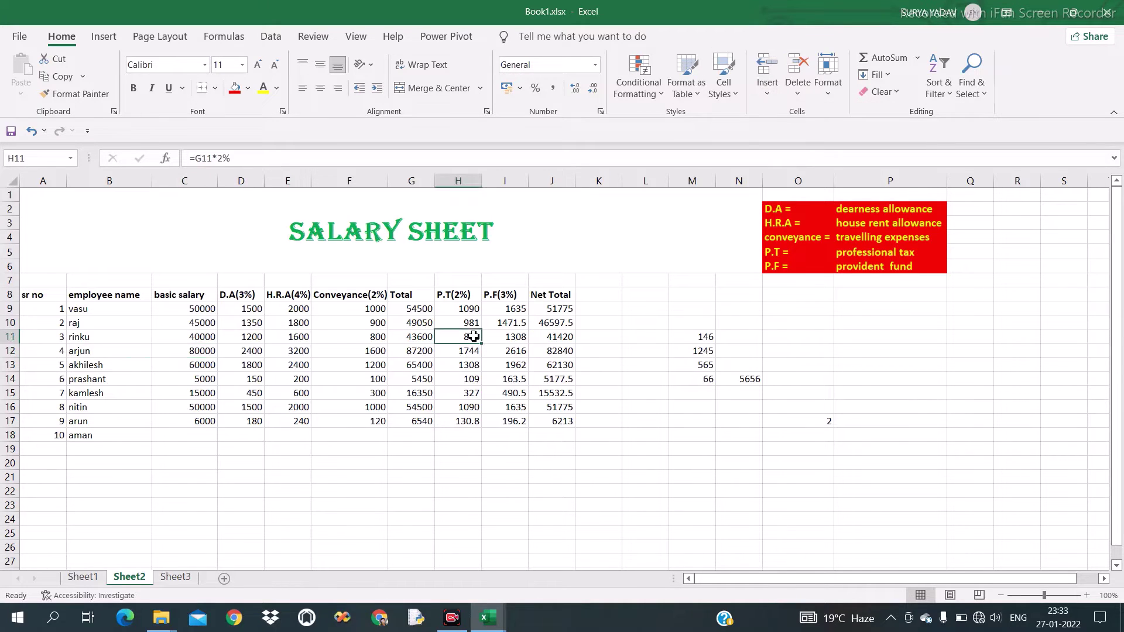
click(767, 95)
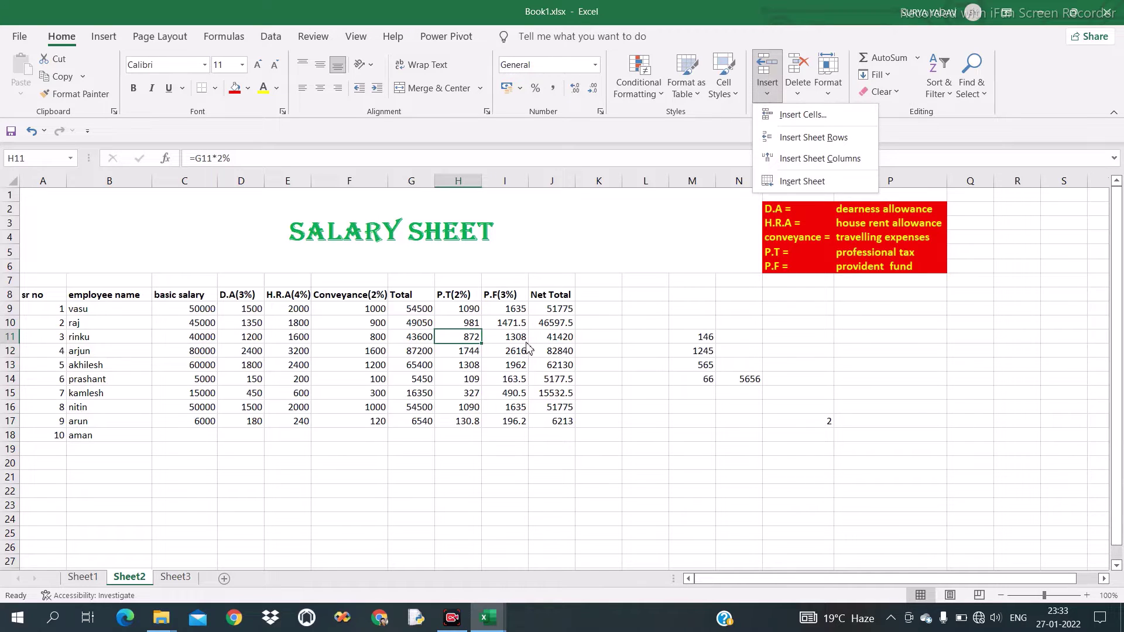
click(815, 161)
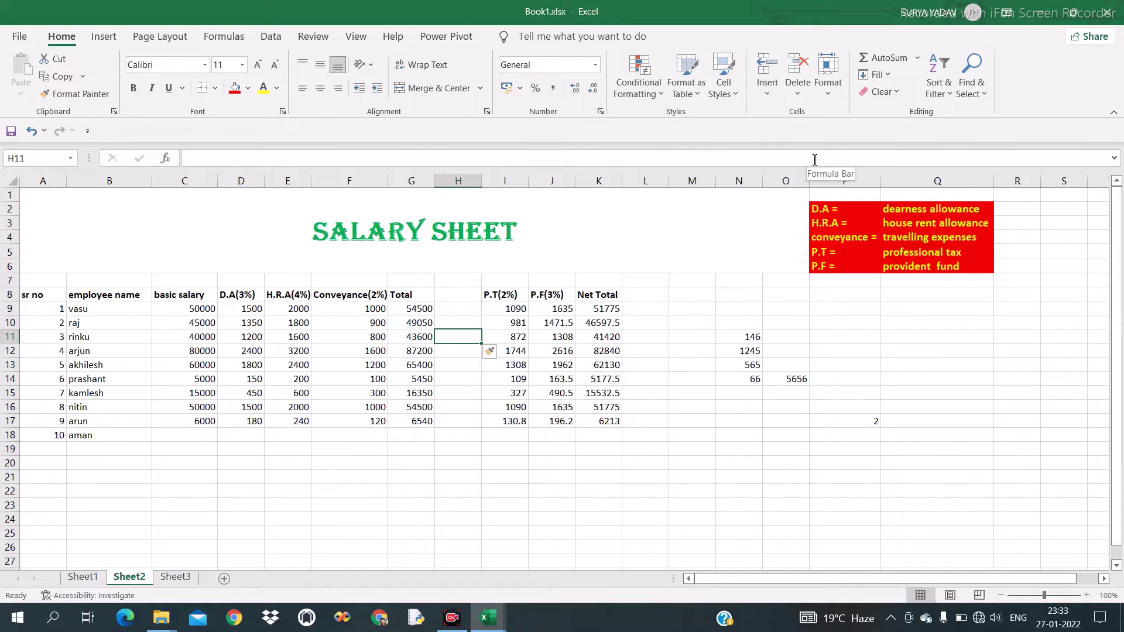
click(768, 89)
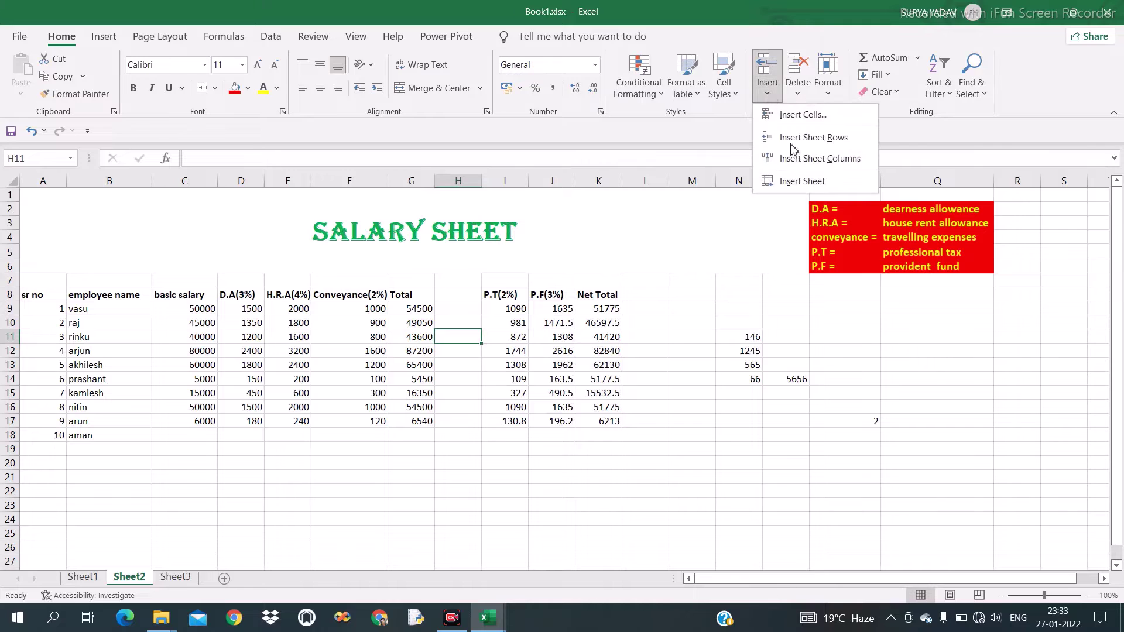
click(808, 161)
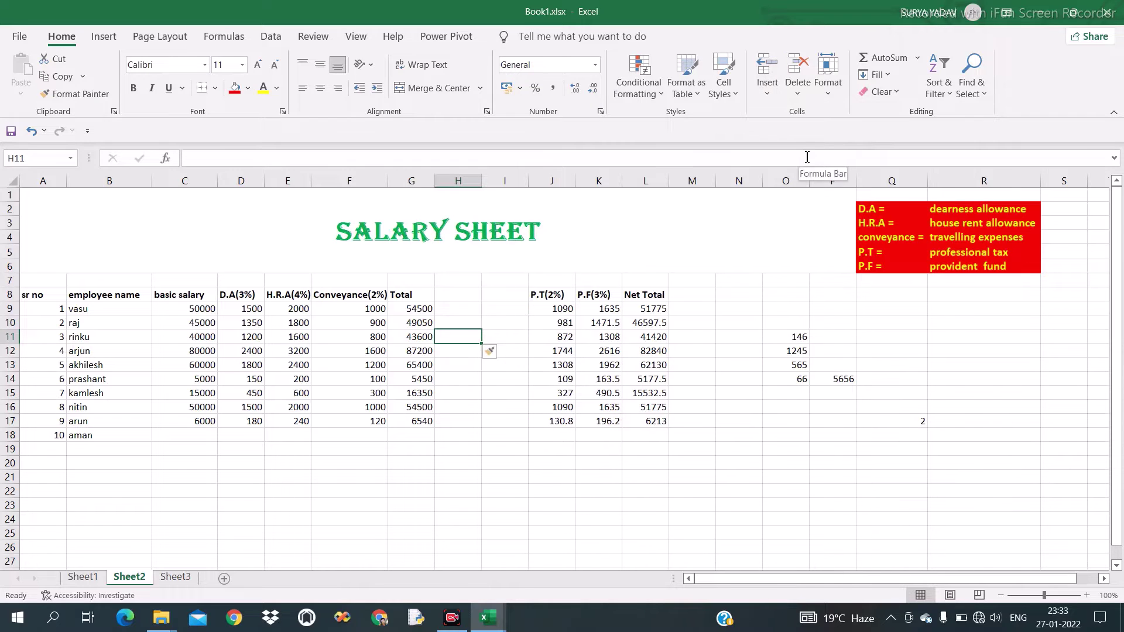
click(799, 94)
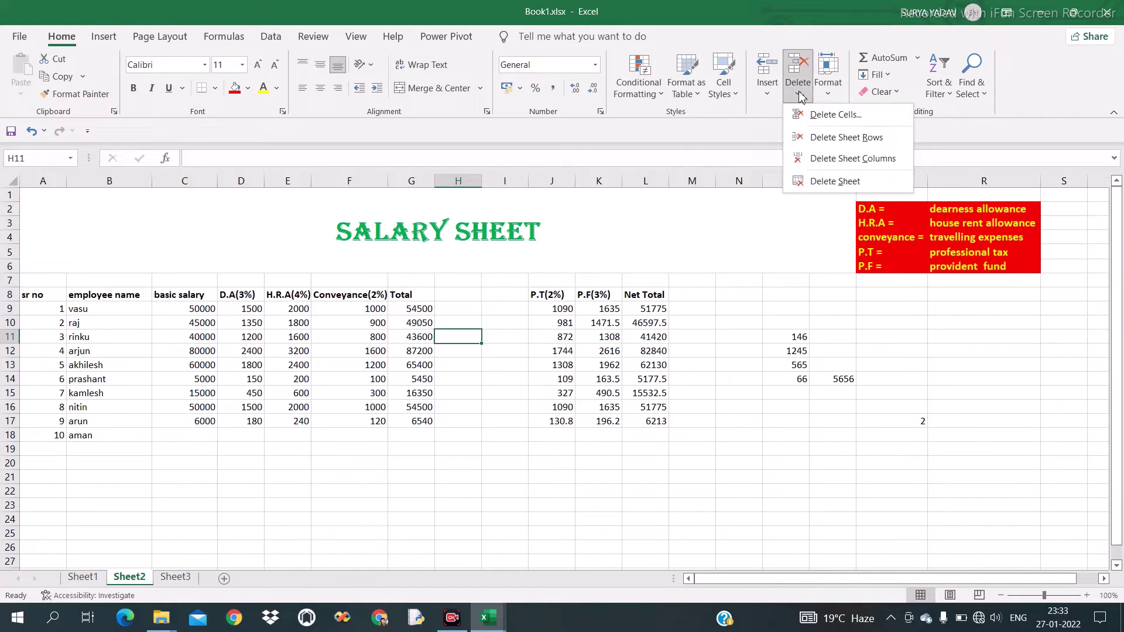
click(844, 166)
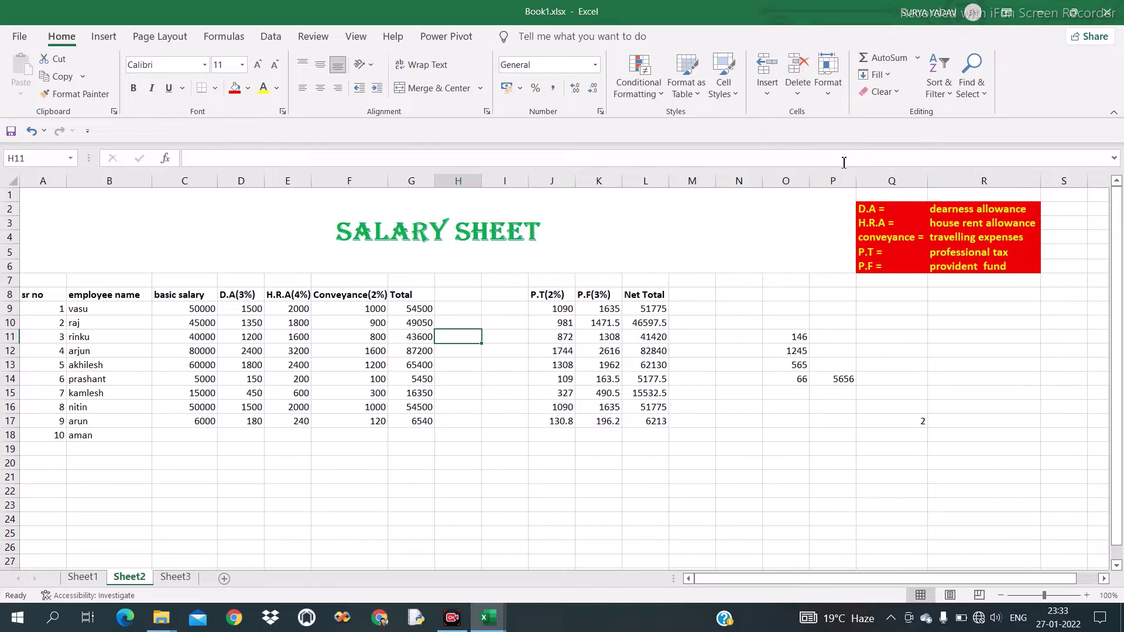
click(796, 99)
click(837, 151)
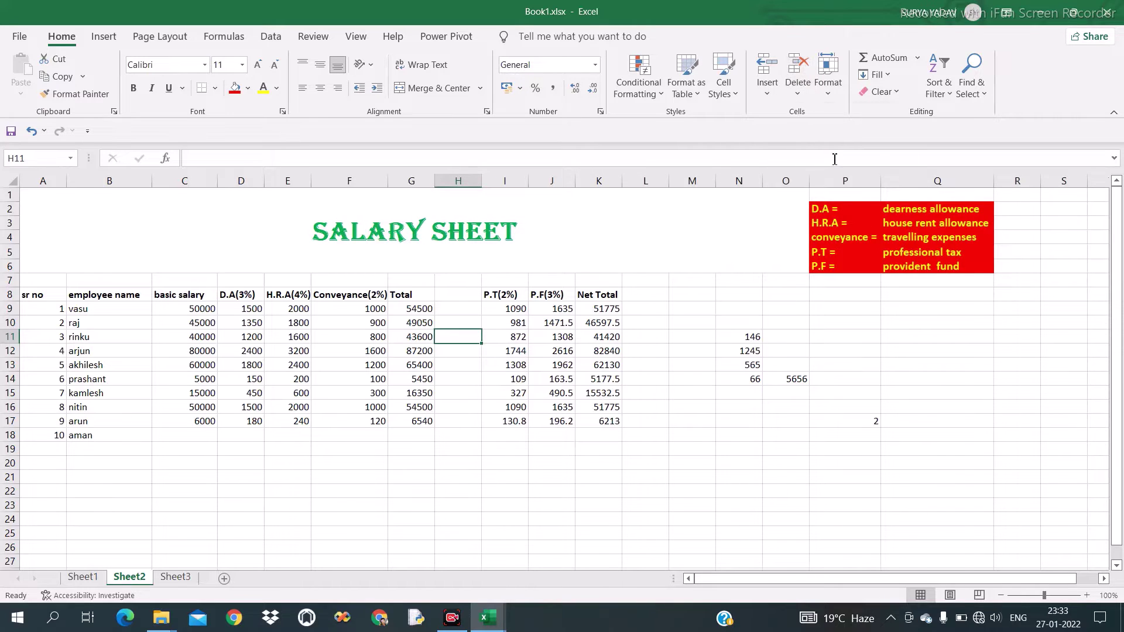
click(768, 94)
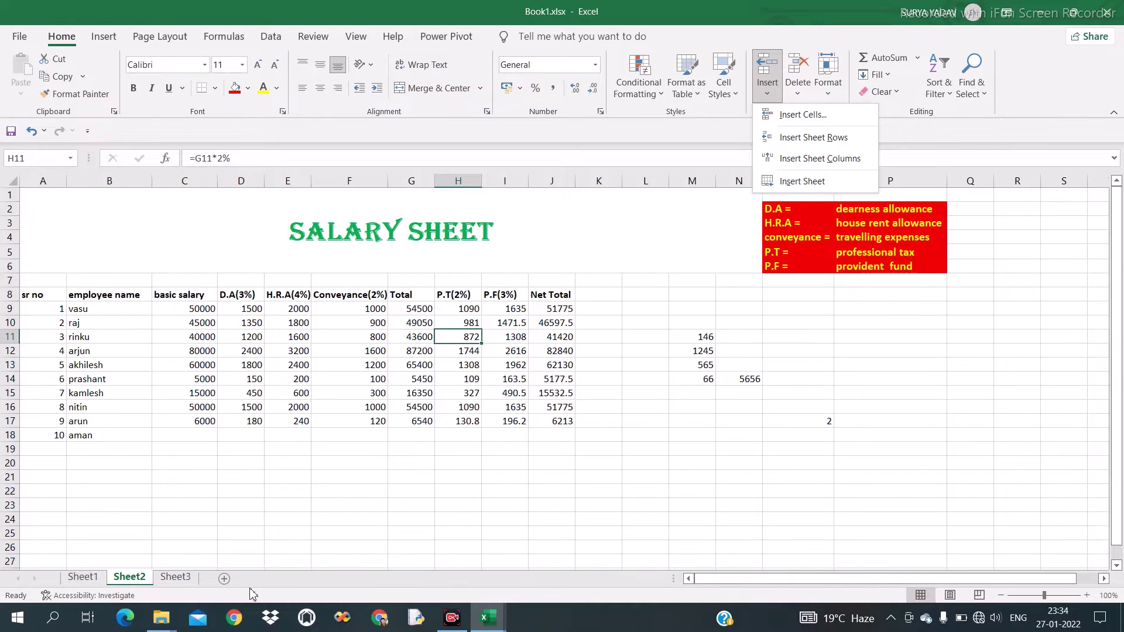
Add a new blank worksheet, Sheet4, to the workbook
click(225, 579)
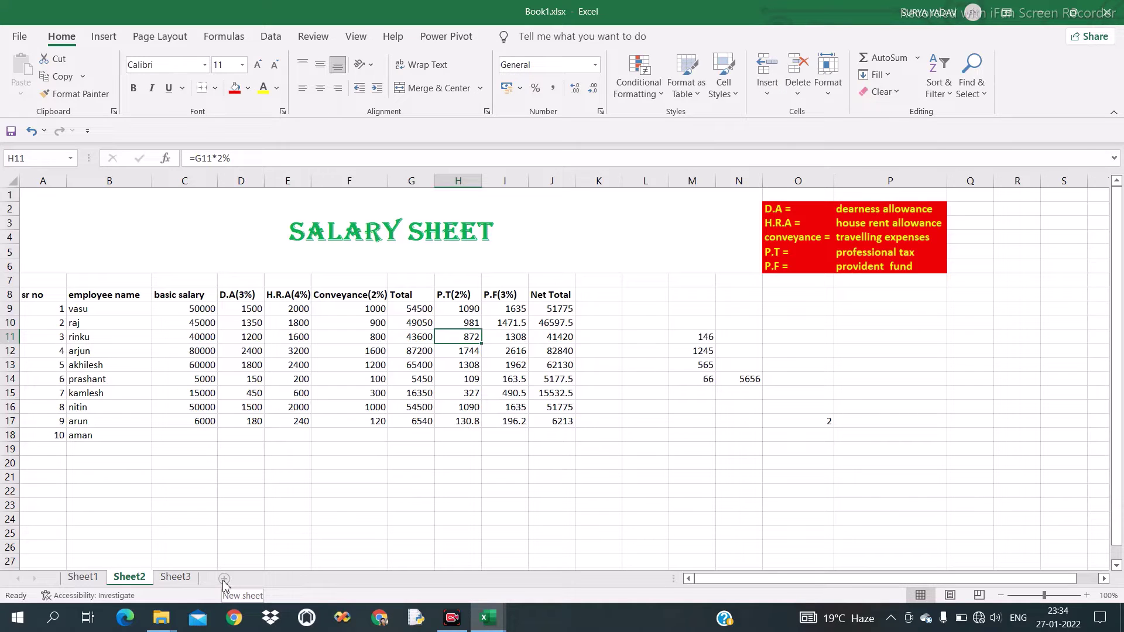
click(290, 520)
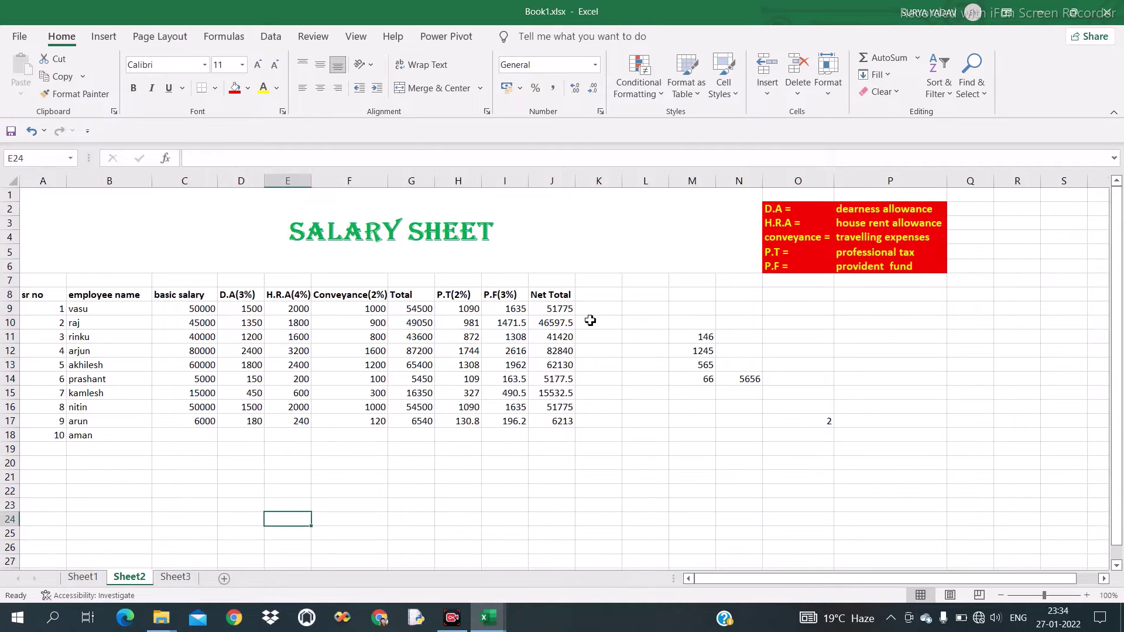
click(767, 88)
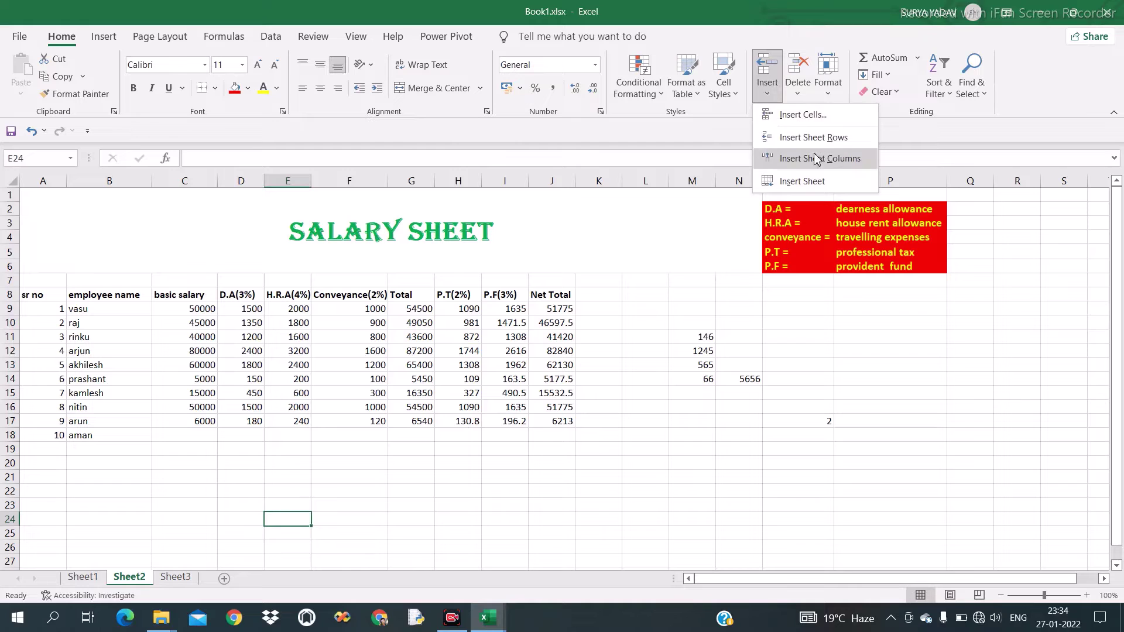
click(818, 183)
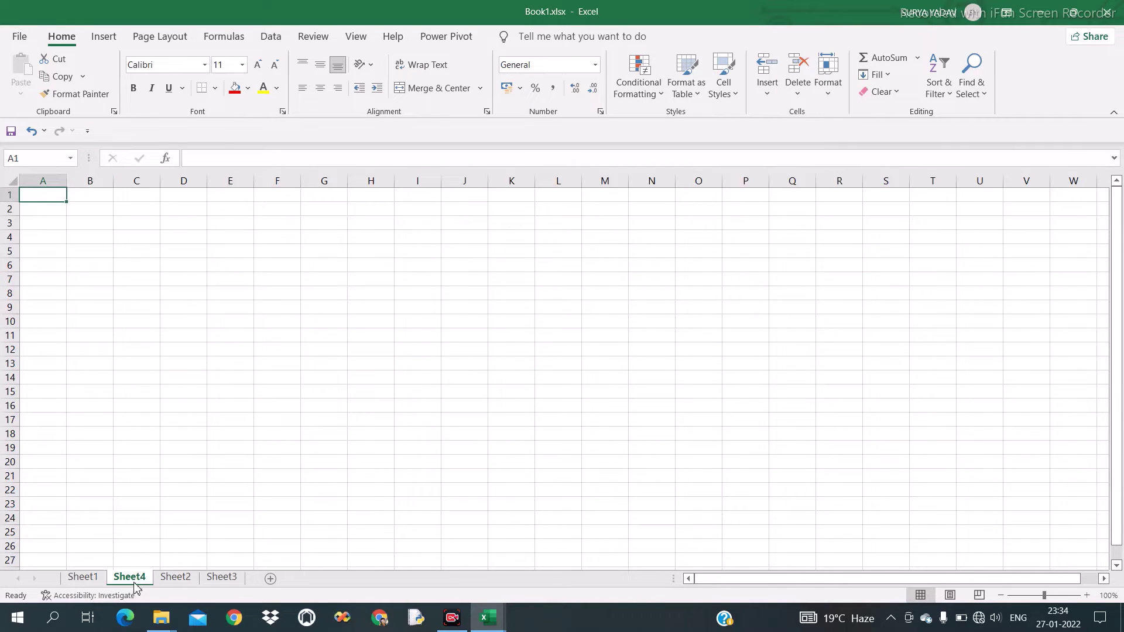
Browse Sheet2, Sheet4 and Sheet1, finishing on Sheet2's SALARY SHEET
click(176, 577)
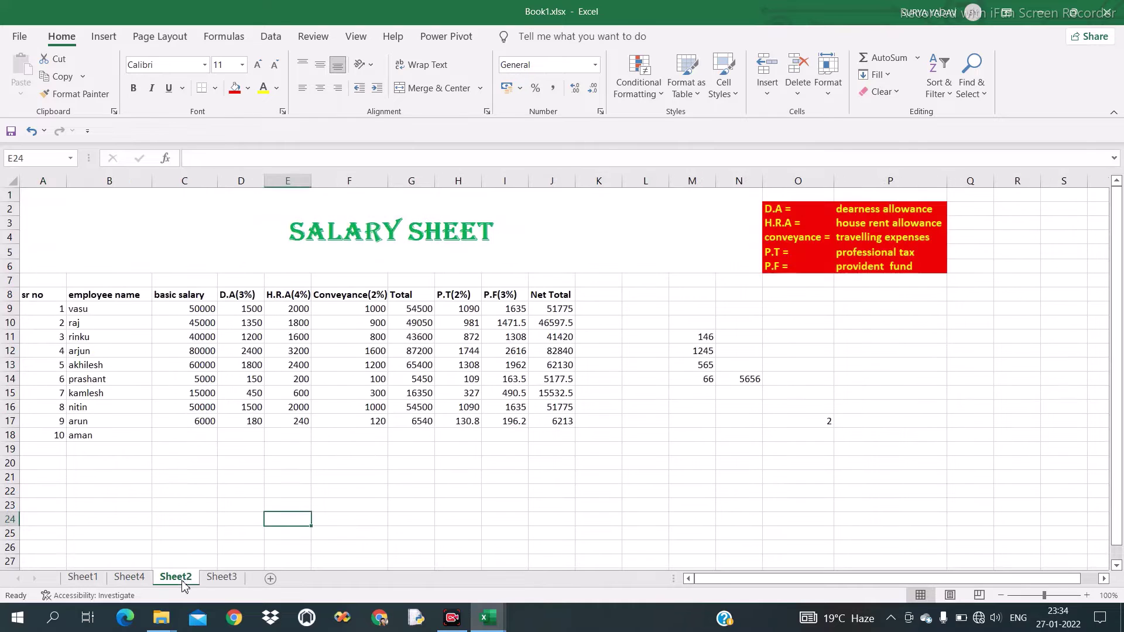
click(130, 579)
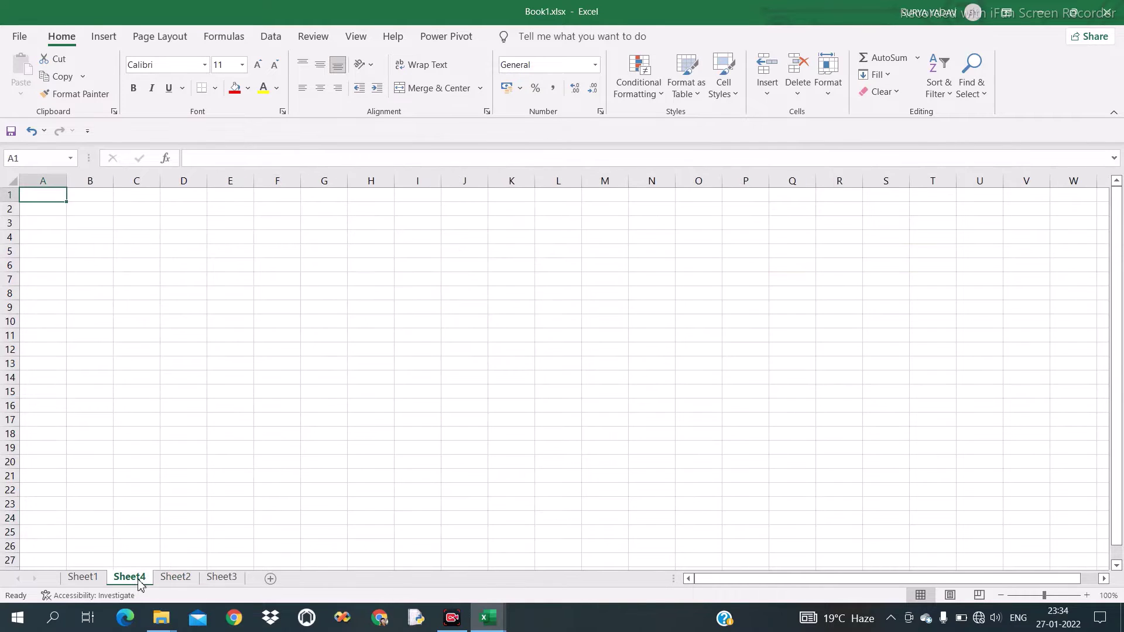
click(87, 578)
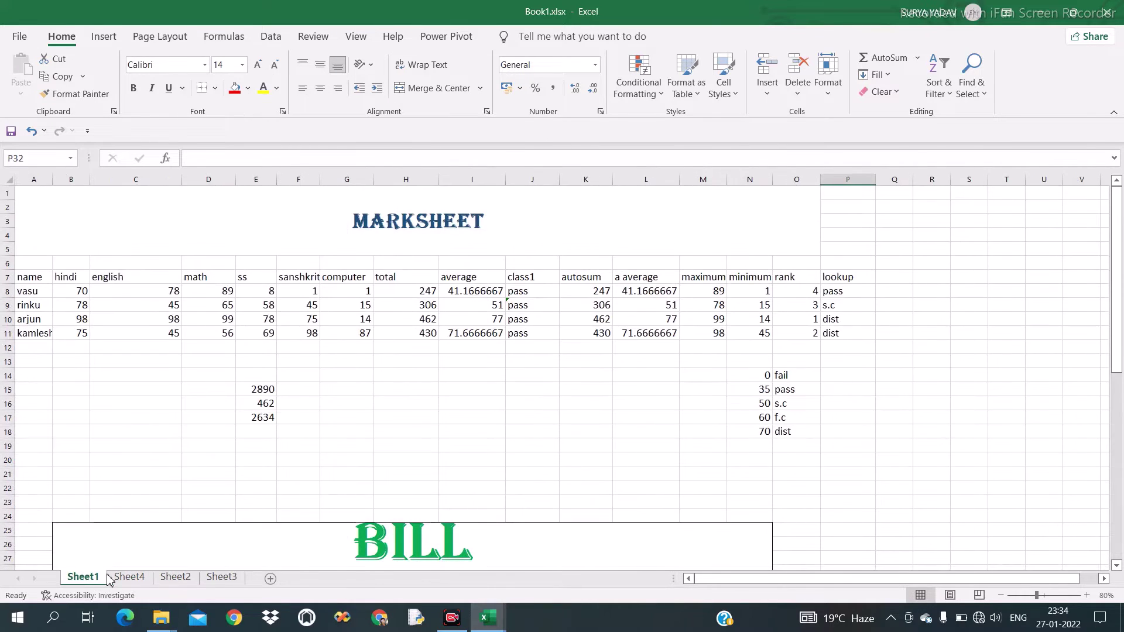
click(139, 579)
click(165, 579)
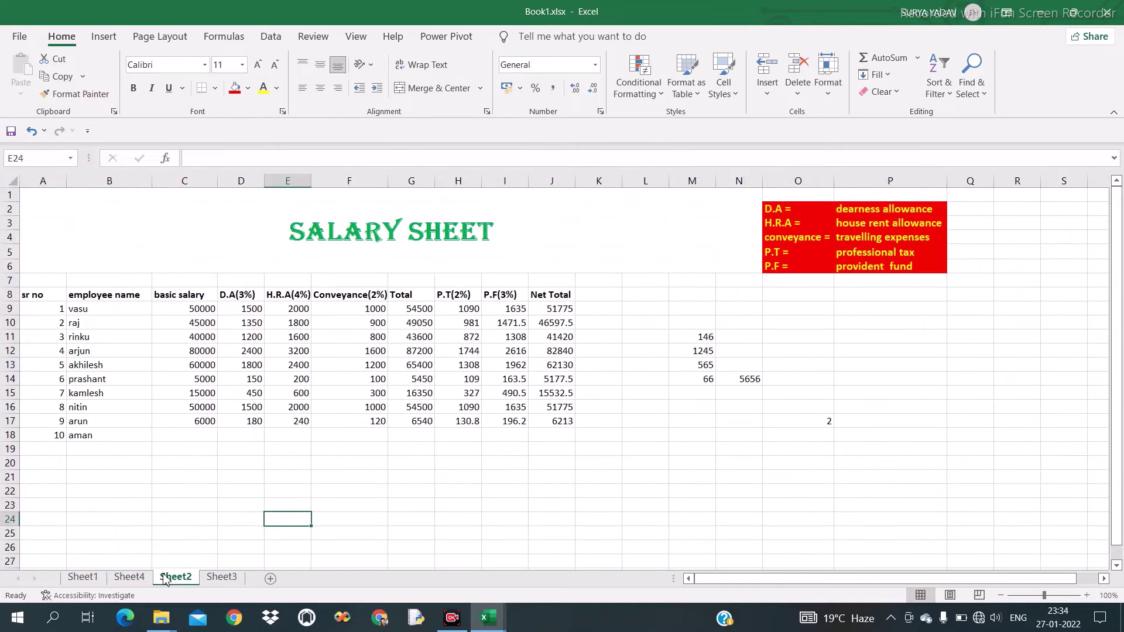
Delete Sheet2 with its SALARY SHEET, confirm, and switch to the blank Sheet4
click(798, 91)
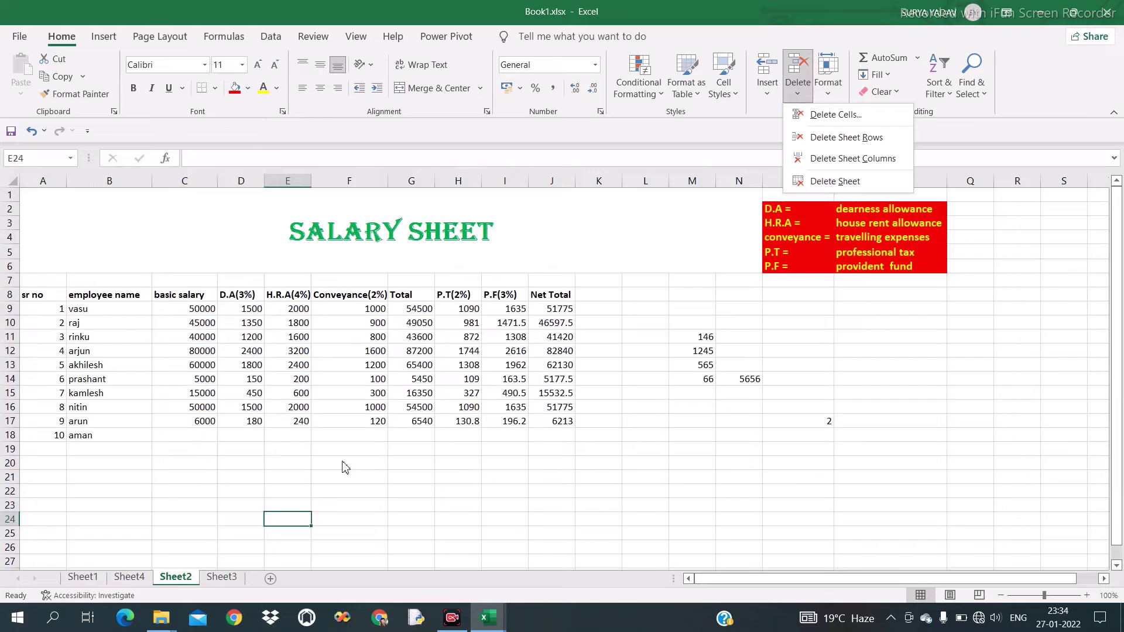
click(124, 579)
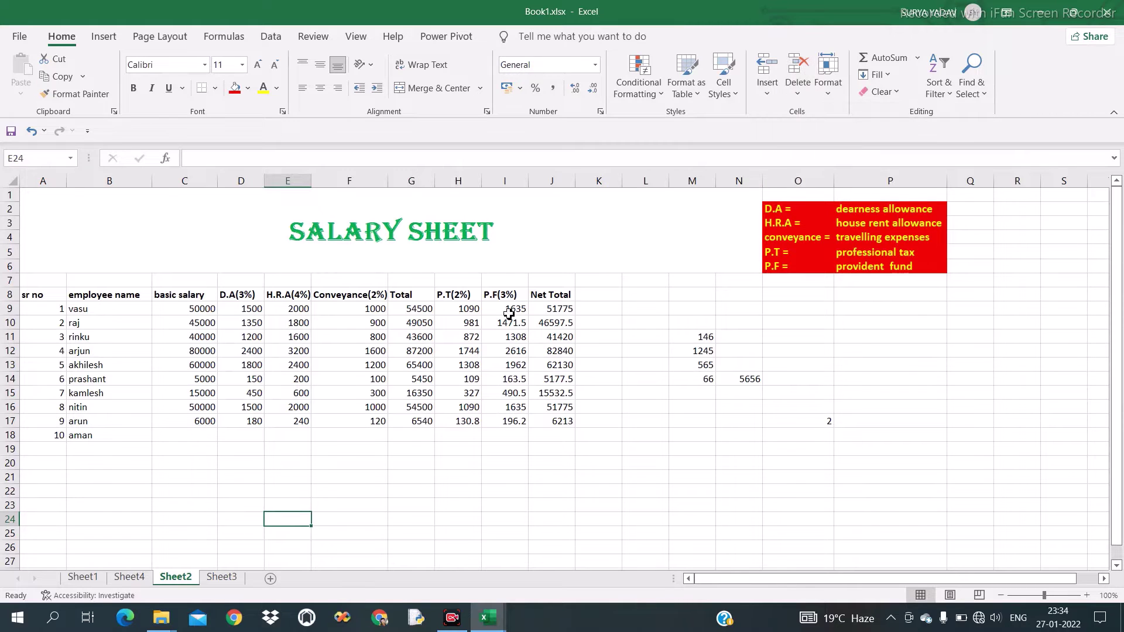
click(798, 91)
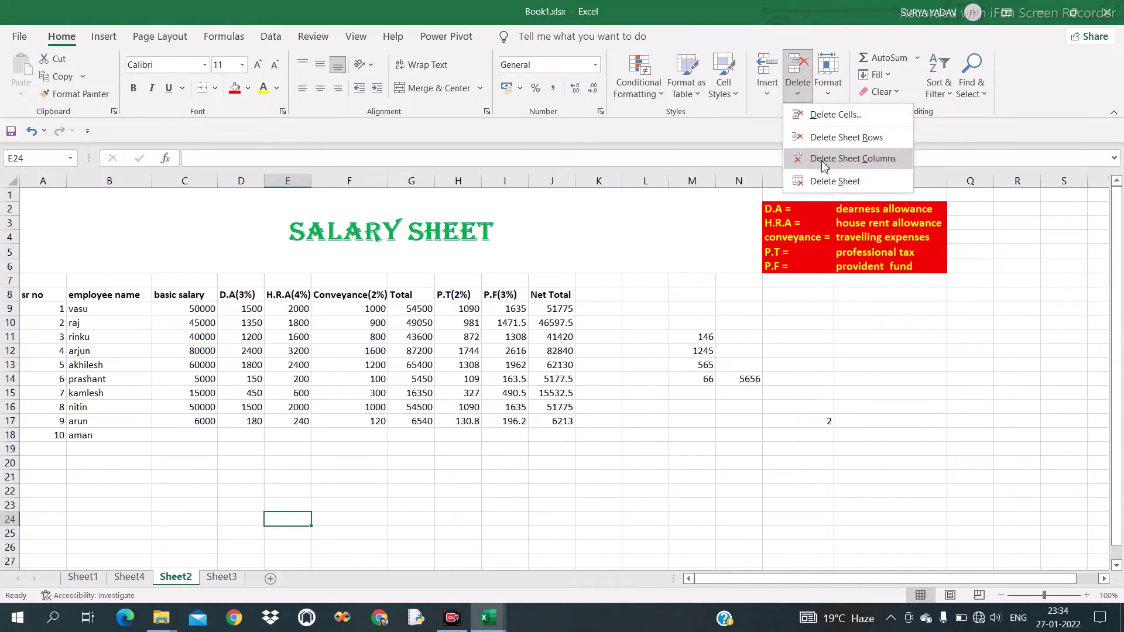
click(829, 182)
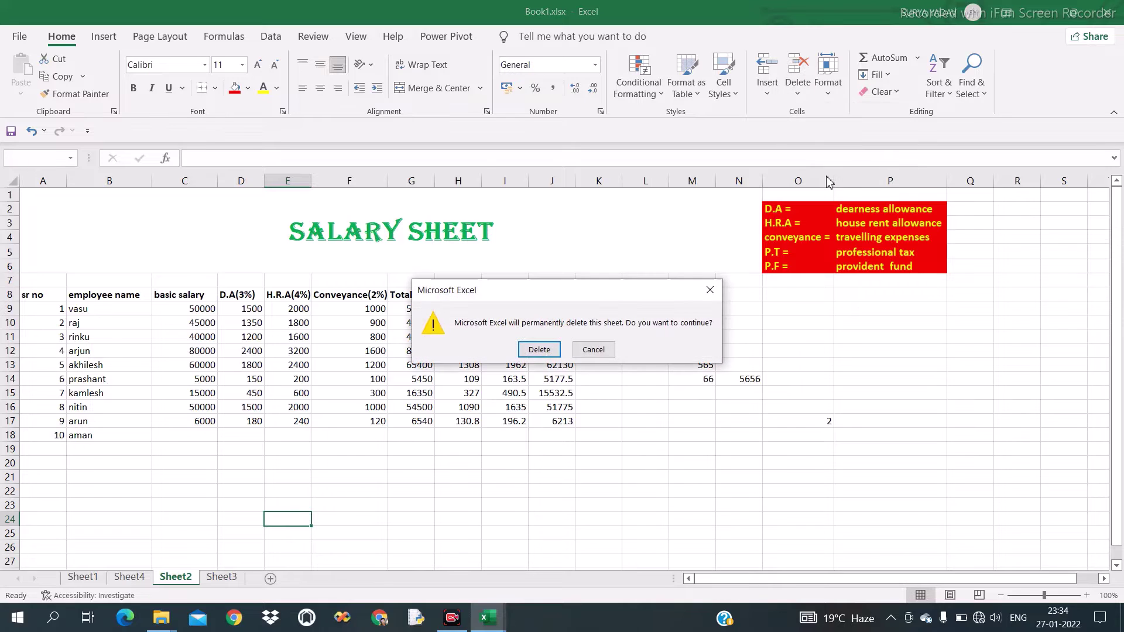
click(540, 350)
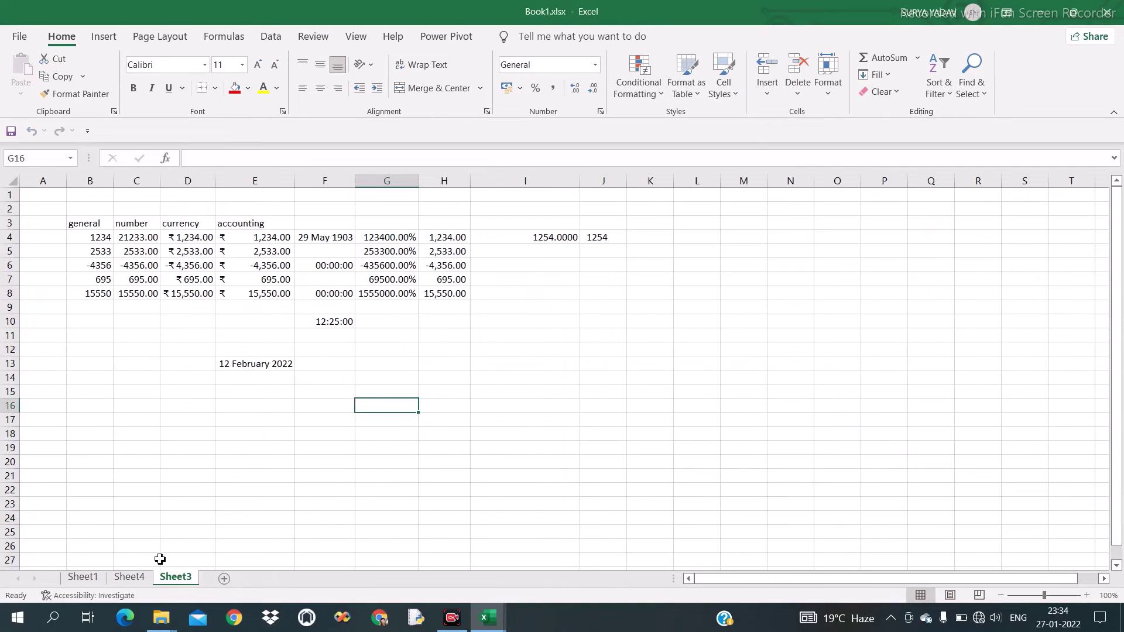
click(133, 578)
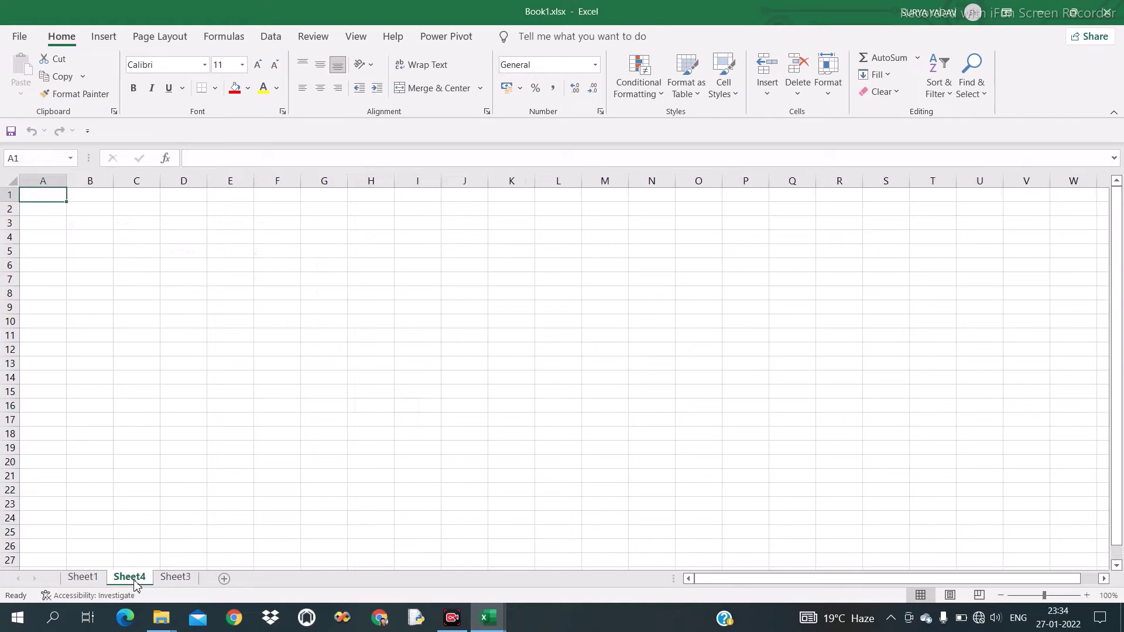
Move the Sheet1 tab so it sits after Sheet4
drag(93, 578, 161, 582)
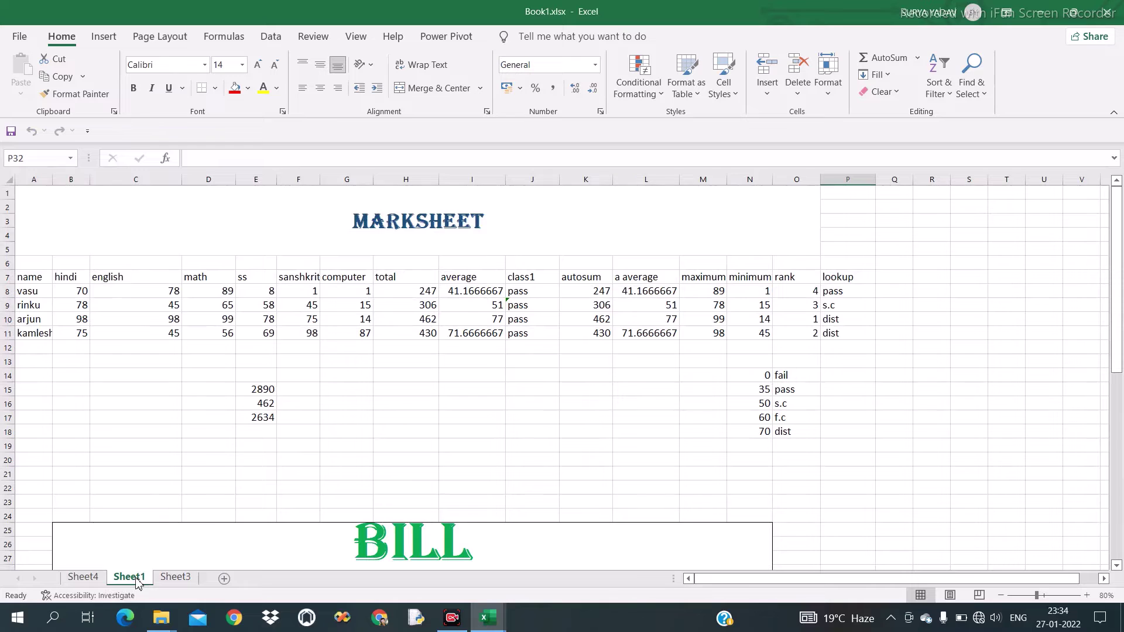
click(287, 507)
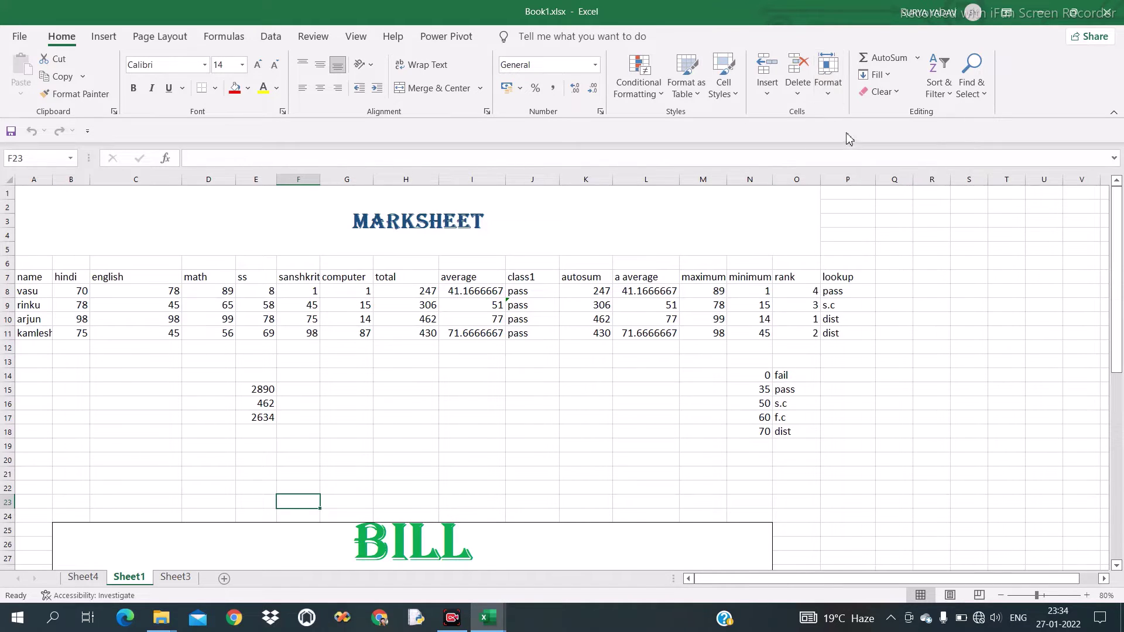
click(828, 79)
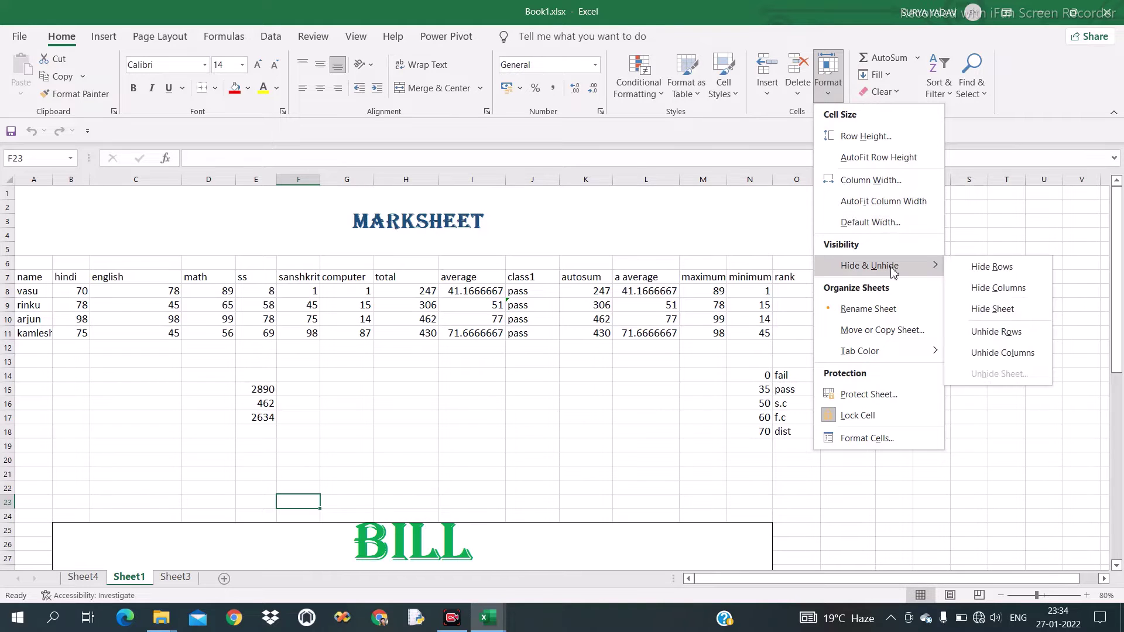
mouse_move(870, 266)
click(604, 283)
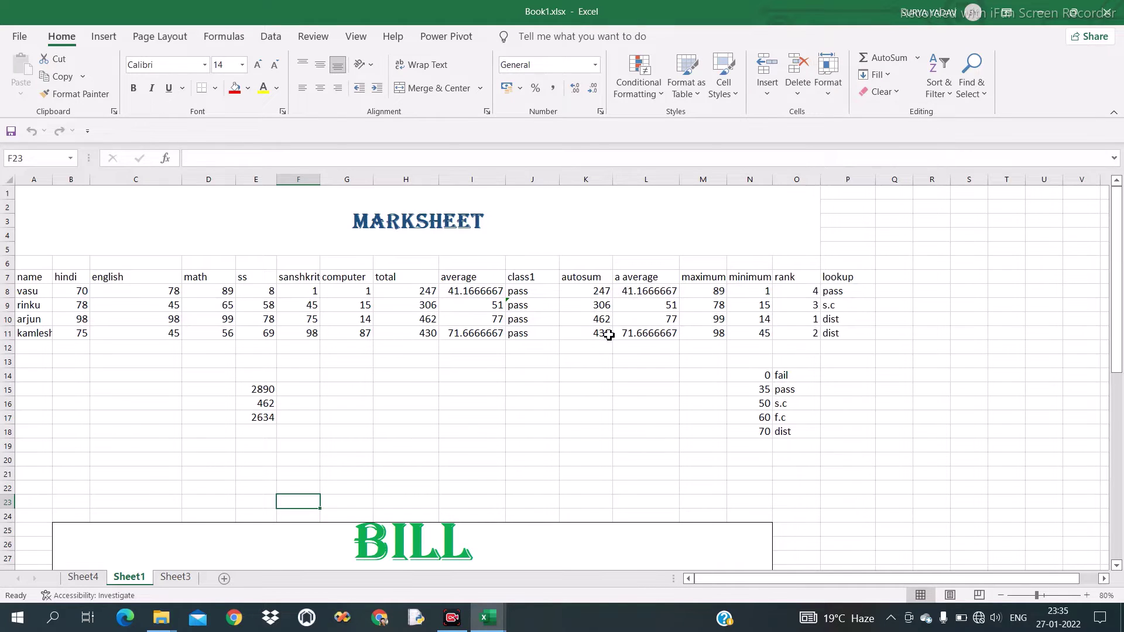
Select K10:K11, hide rows 10 and 11, then unhide them
right_click(594, 324)
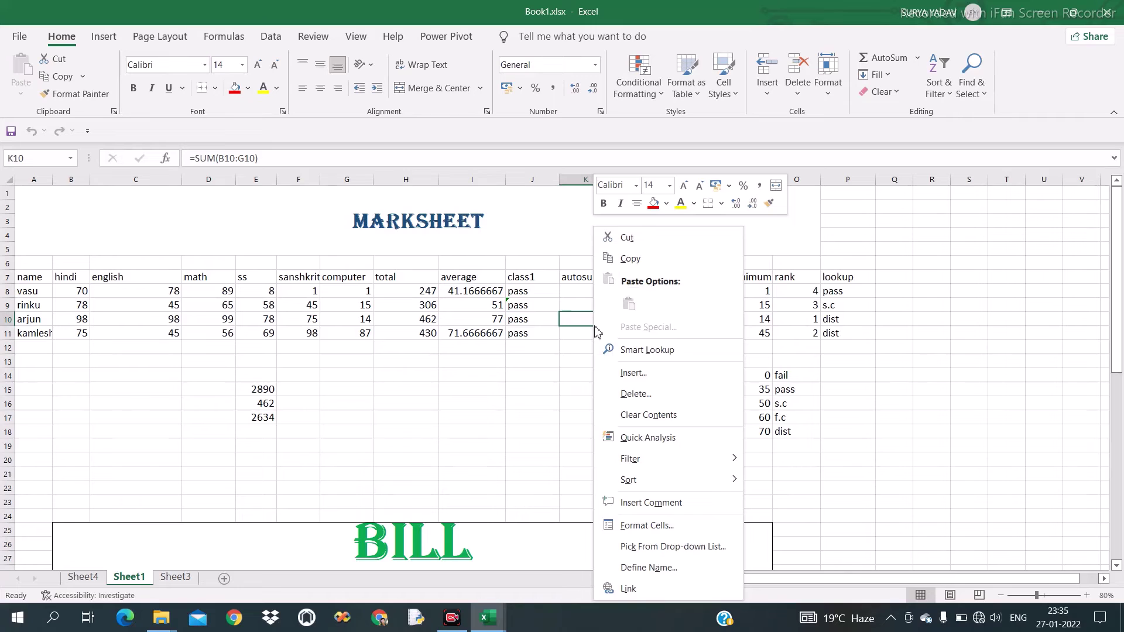
click(581, 339)
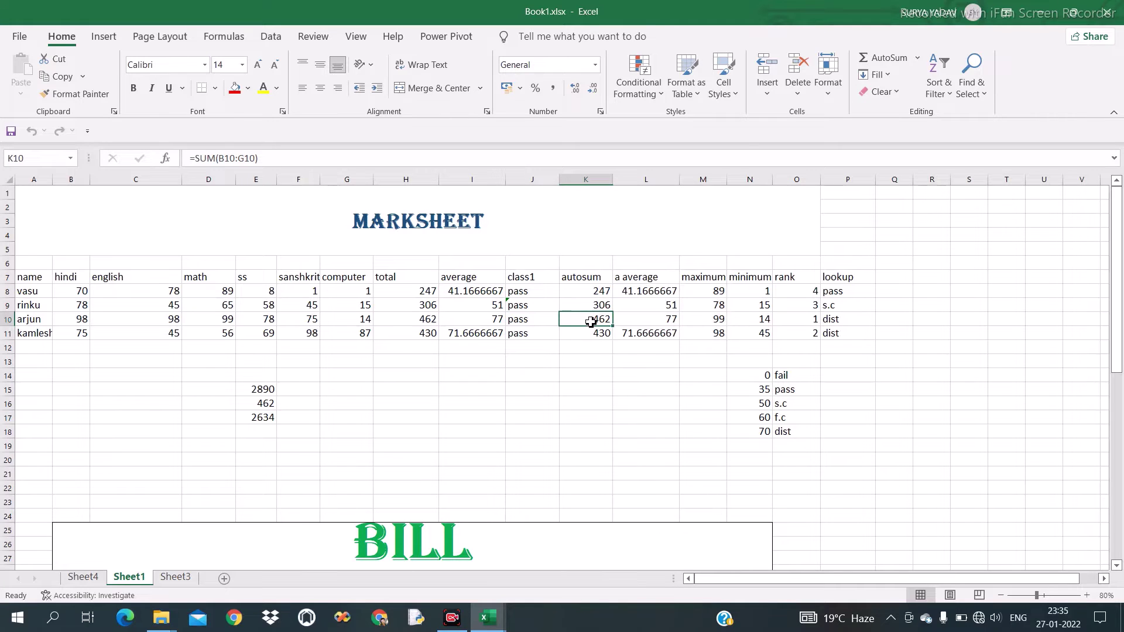
drag(590, 323, 594, 332)
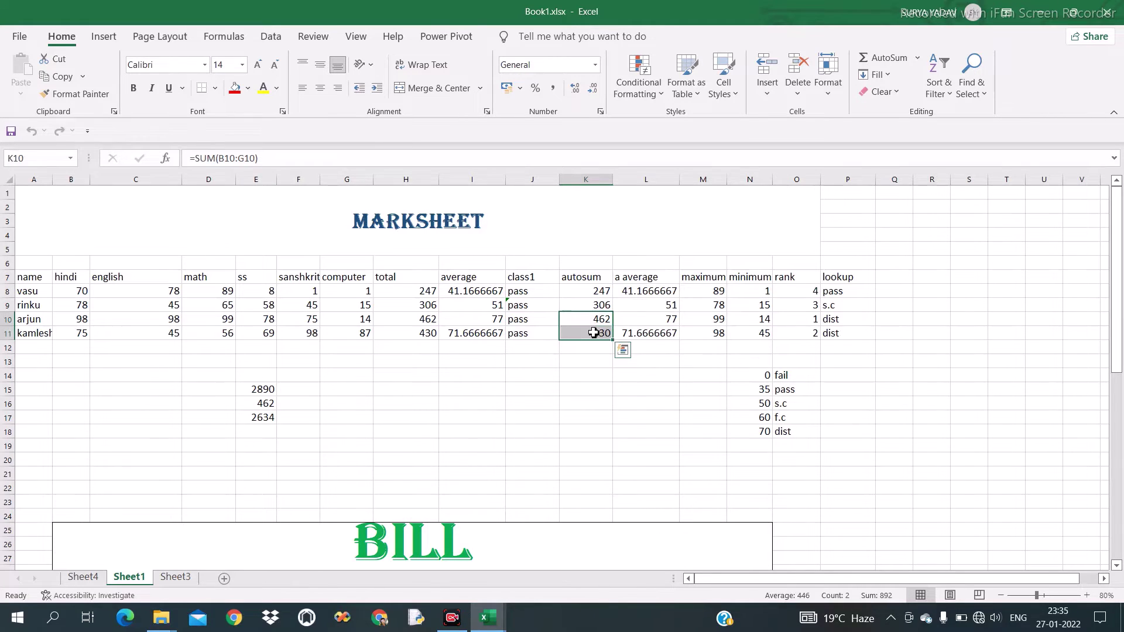
click(829, 87)
mouse_move(878, 266)
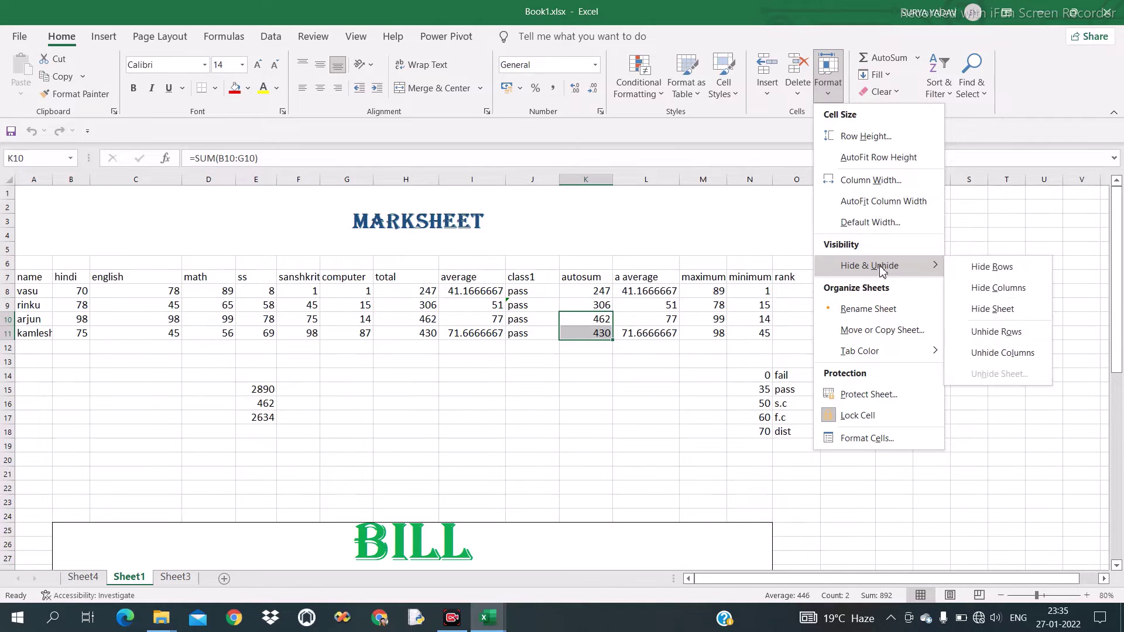
click(999, 269)
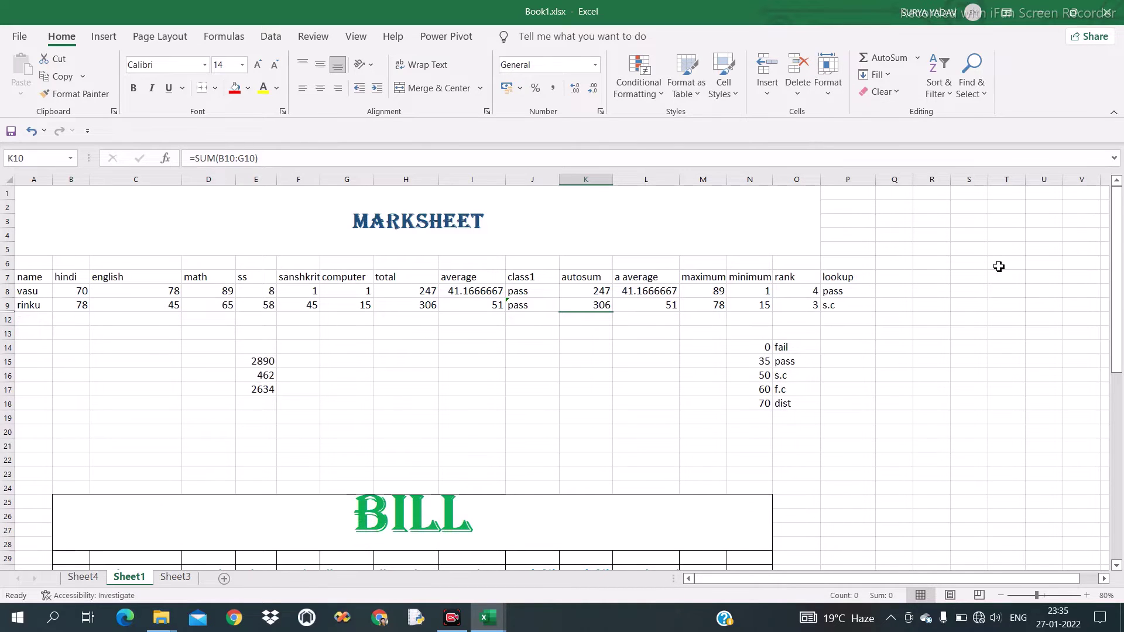
click(829, 95)
mouse_move(869, 265)
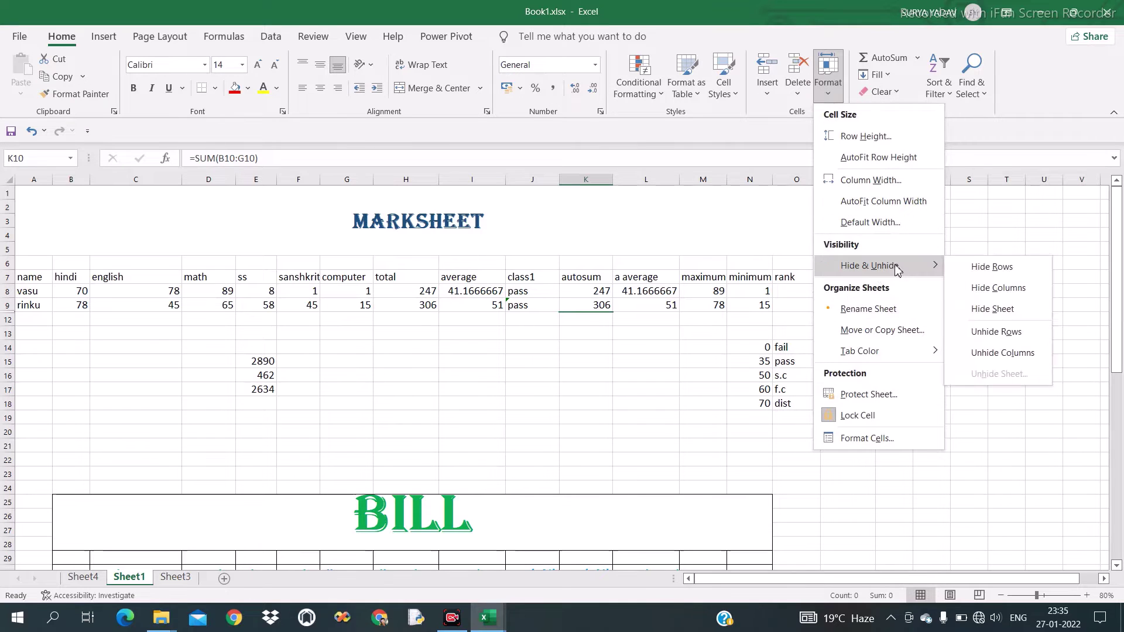
click(1009, 338)
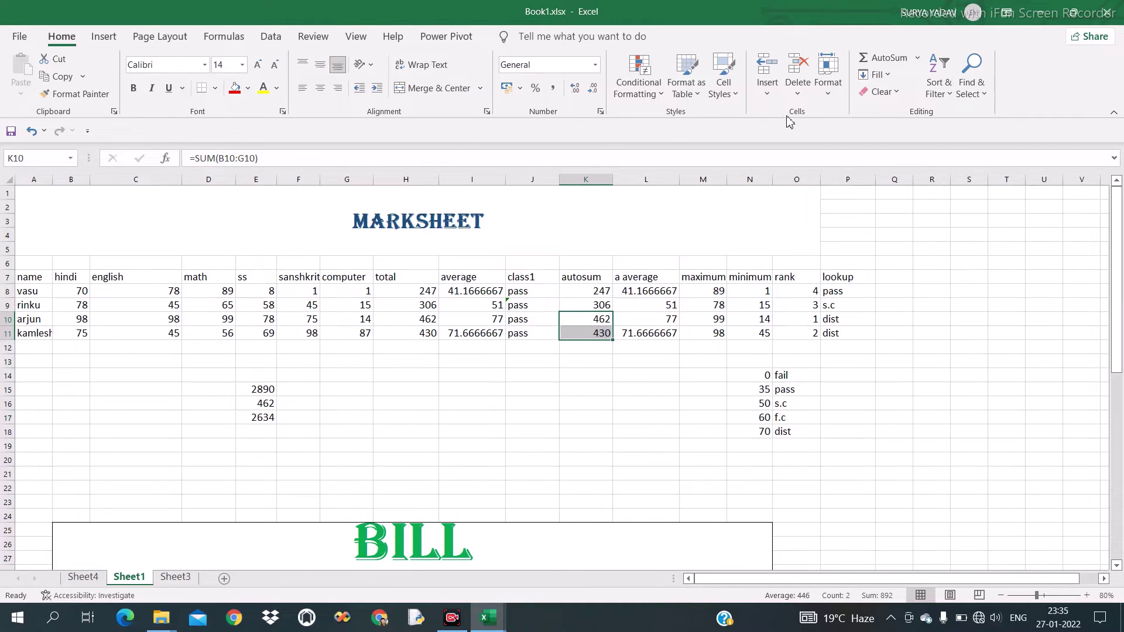
click(835, 100)
mouse_move(869, 265)
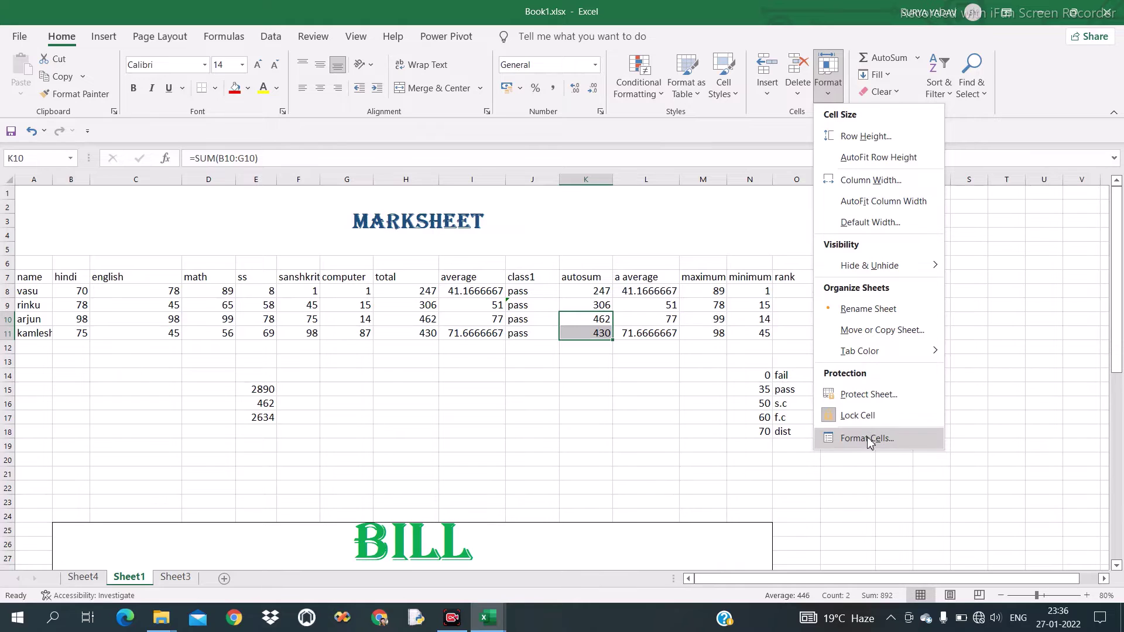
Set the height of rows 10 and 11 to 20
click(878, 470)
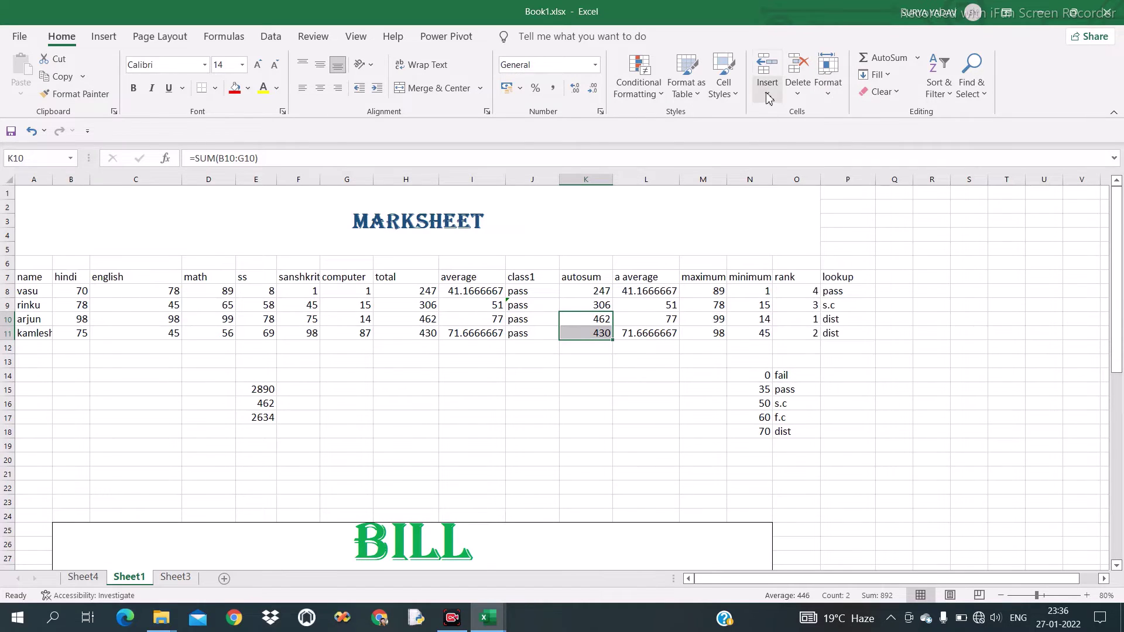
click(828, 94)
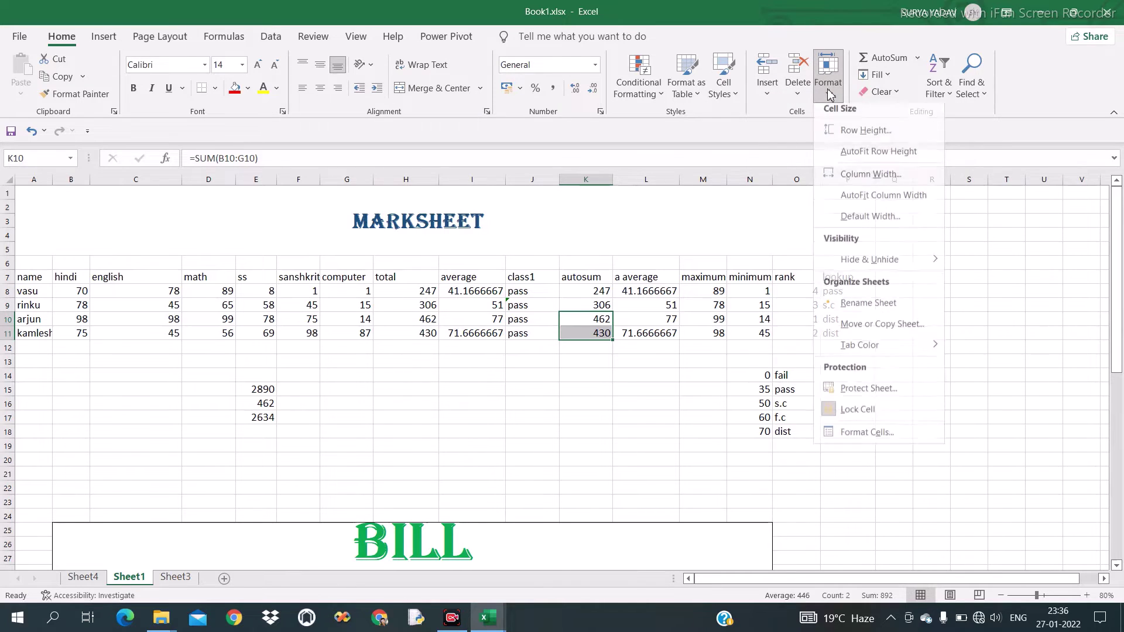
click(860, 137)
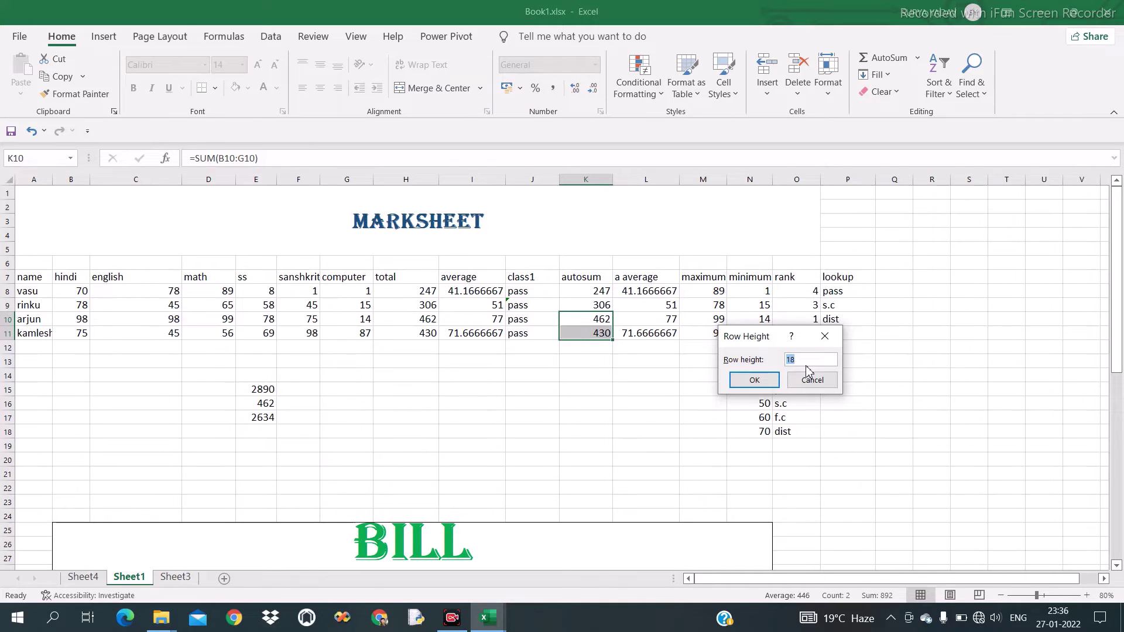
text(20)
click(749, 381)
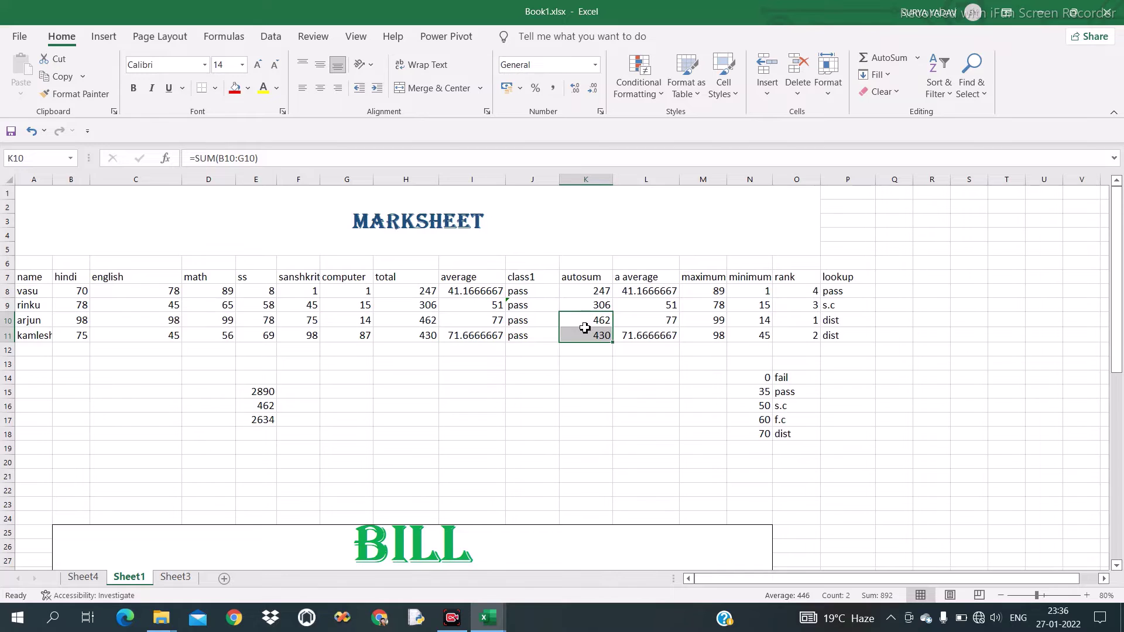
click(616, 376)
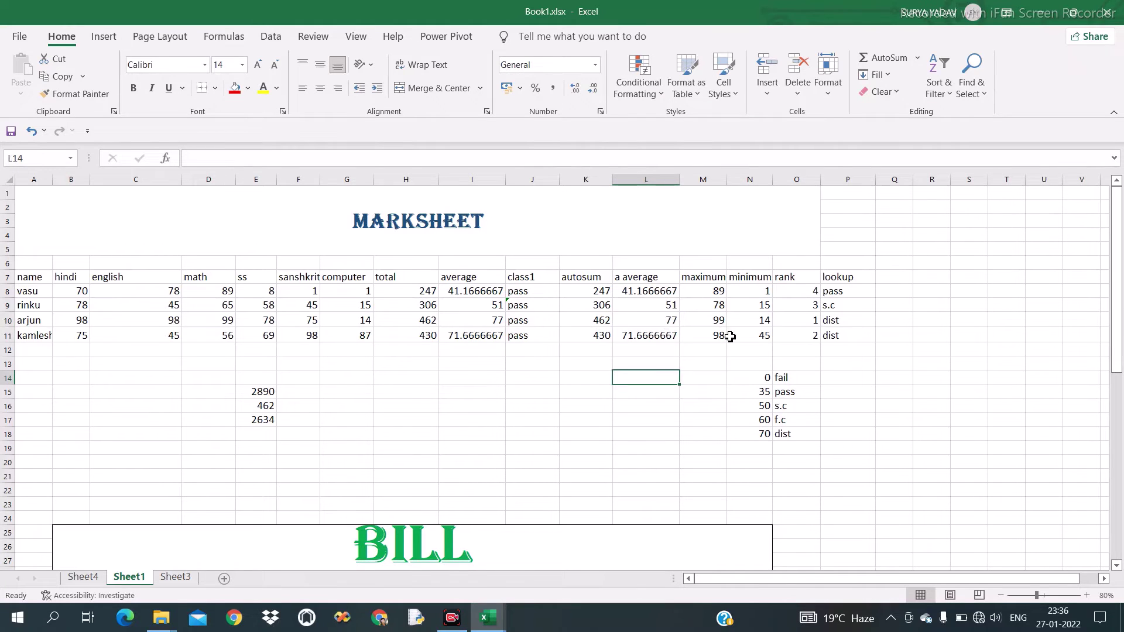
Check the MAX, AVERAGE and SUM formulas, then re-enter =SUM(B8:J8) in K8
click(917, 58)
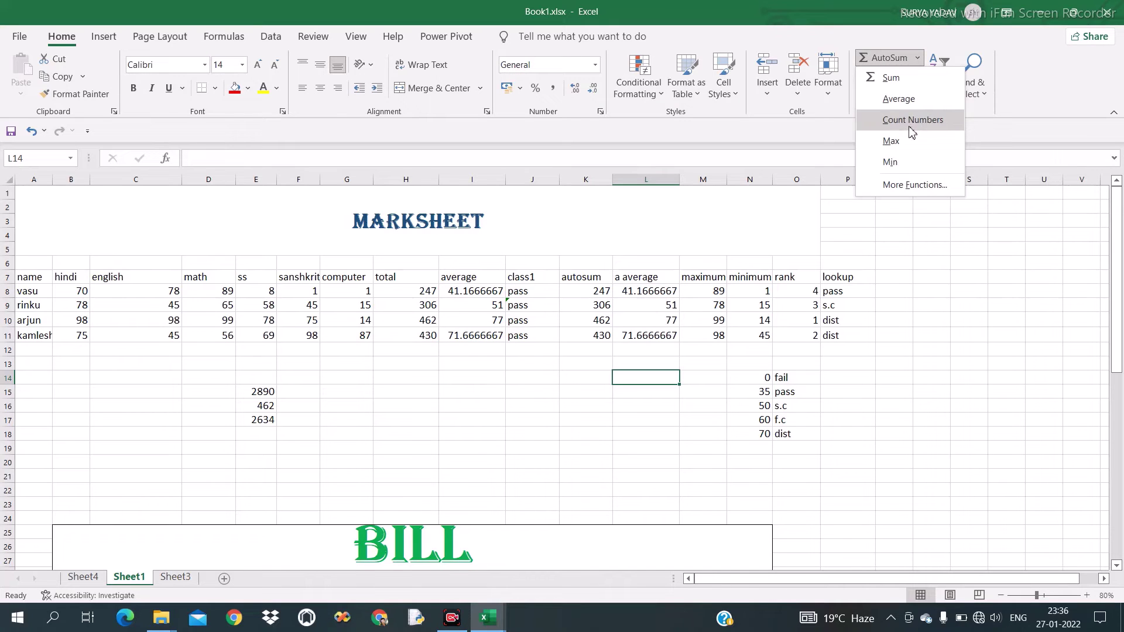
click(713, 295)
click(713, 295)
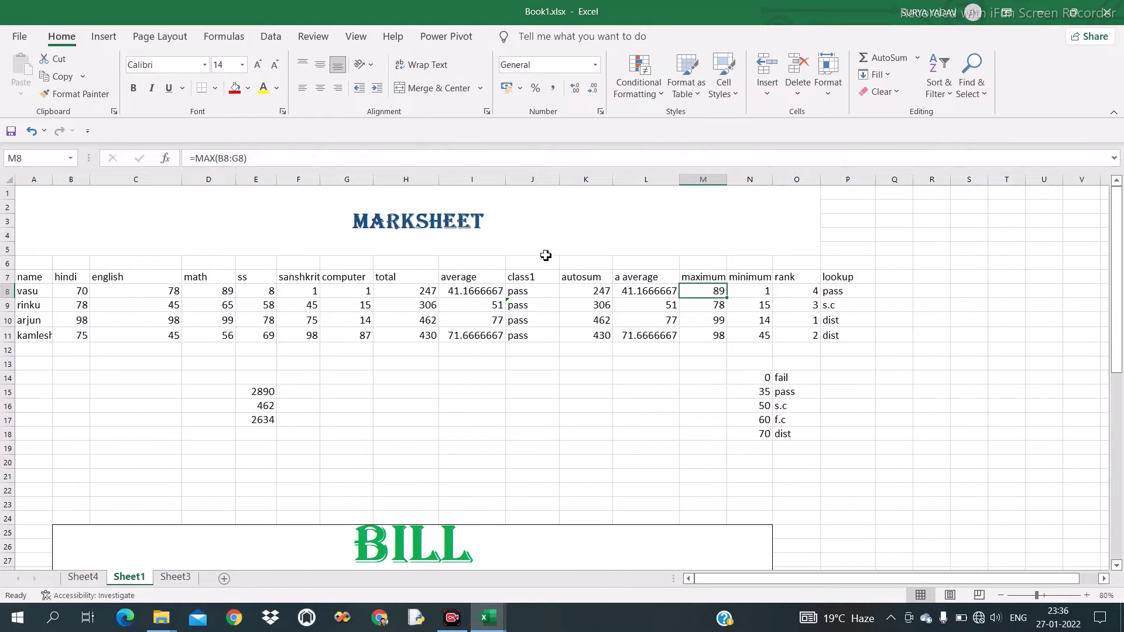
click(654, 292)
click(590, 294)
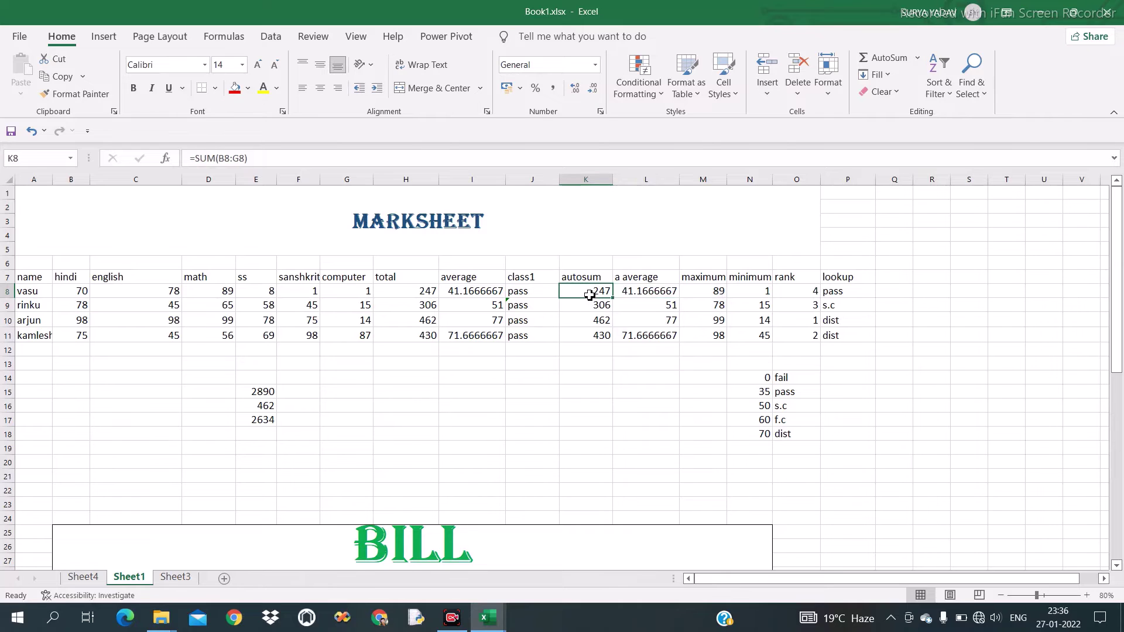
click(906, 57)
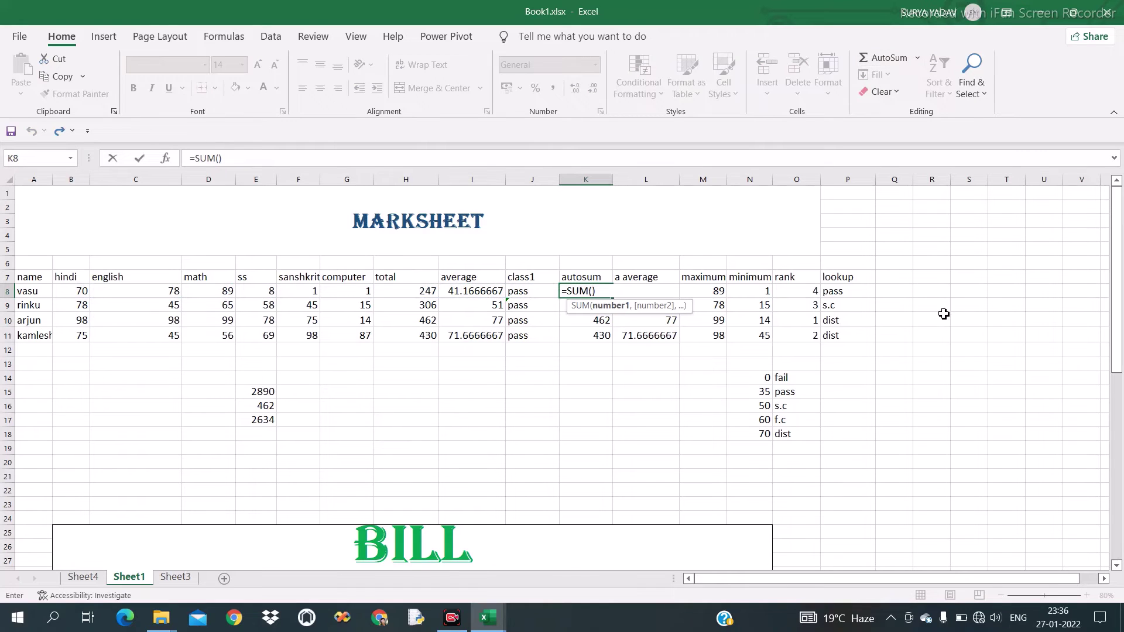
text(B8:J8)
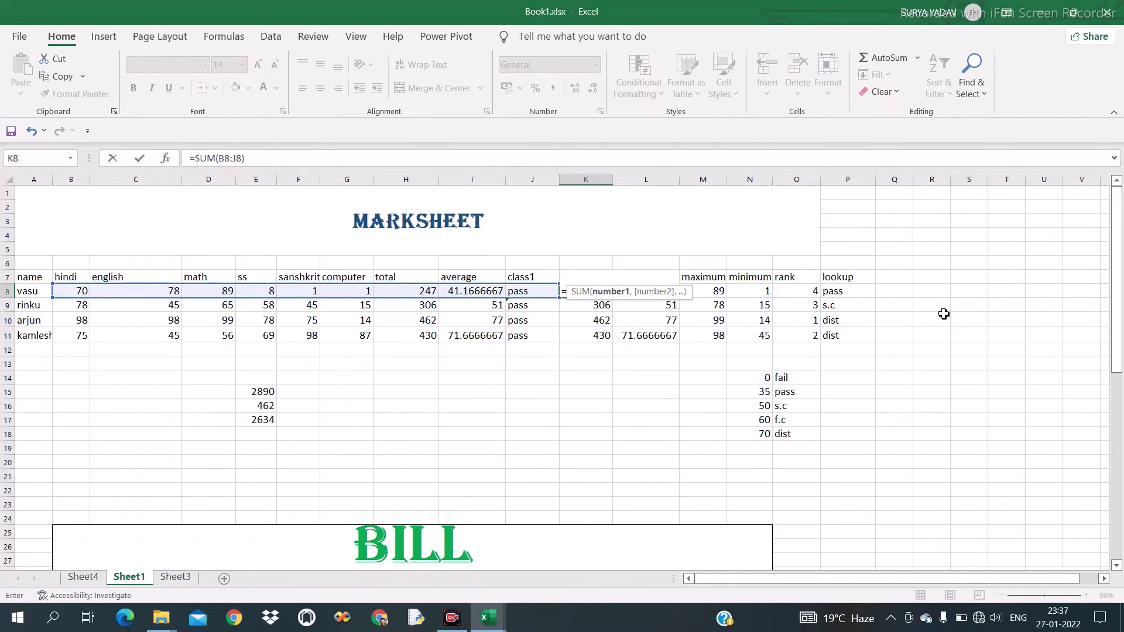
key(Return)
AutoSum the marks B8:G11 into R8, giving 1445
click(928, 275)
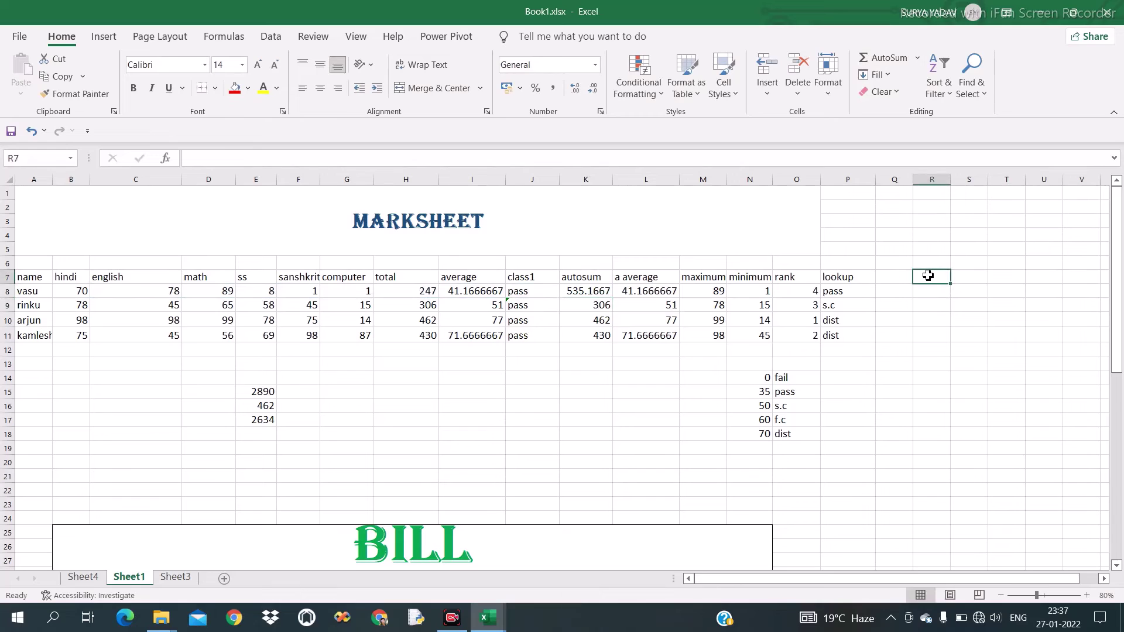
click(918, 59)
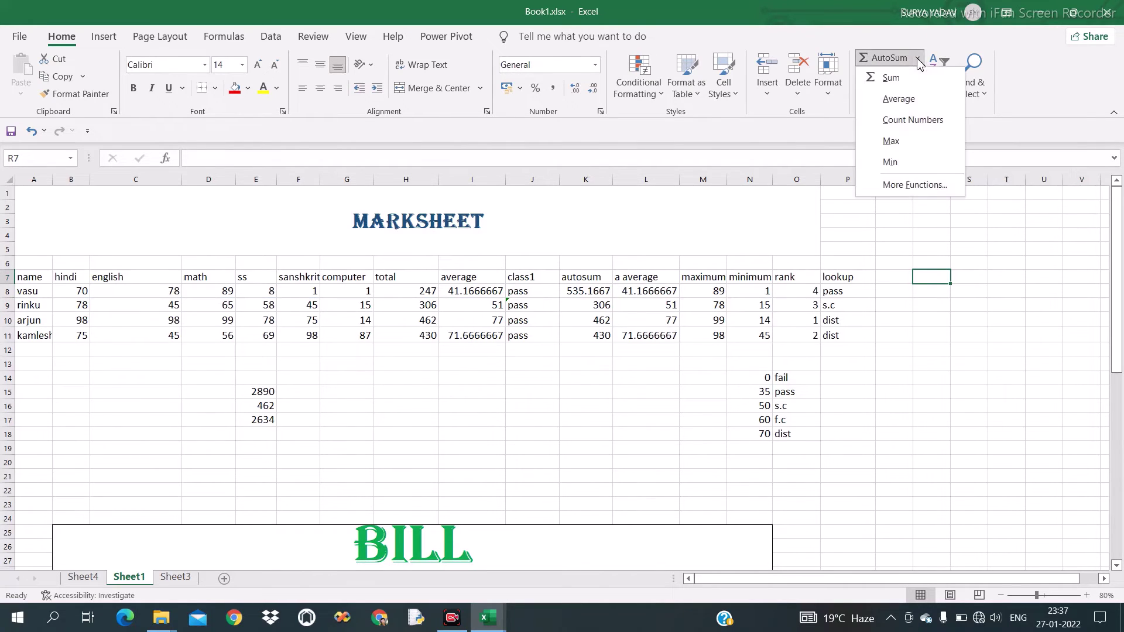
click(925, 294)
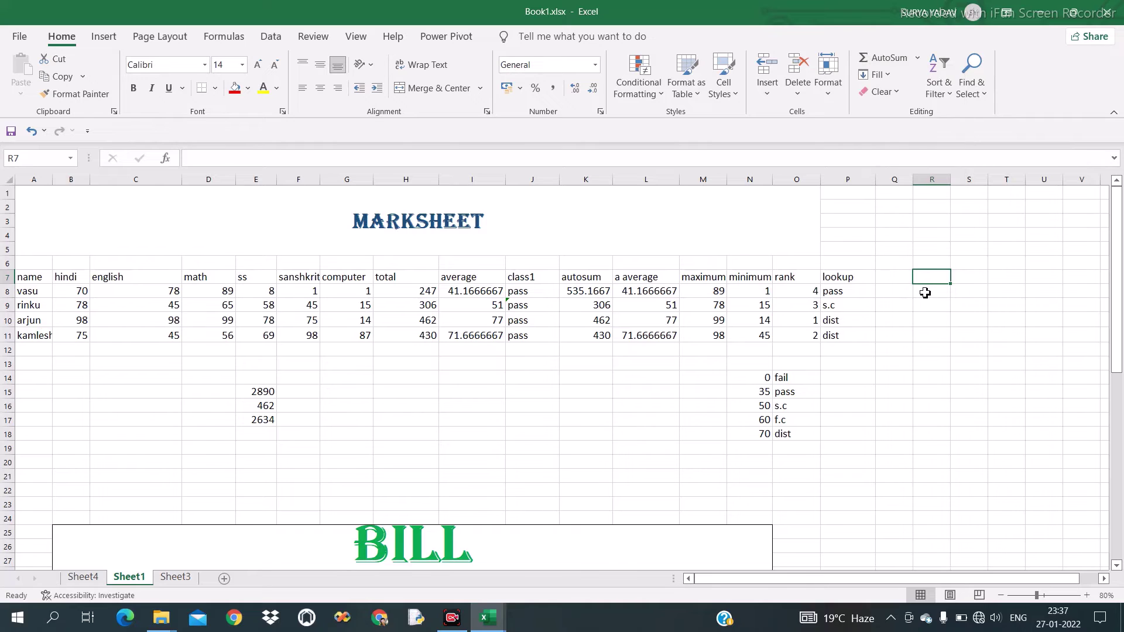
click(925, 293)
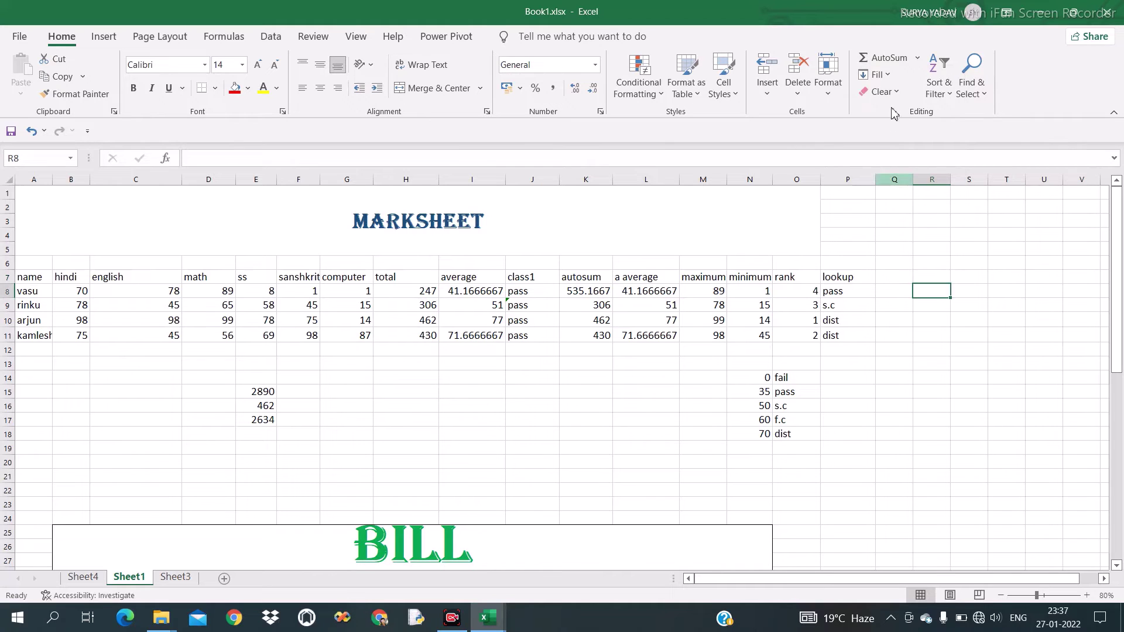
click(917, 60)
click(907, 81)
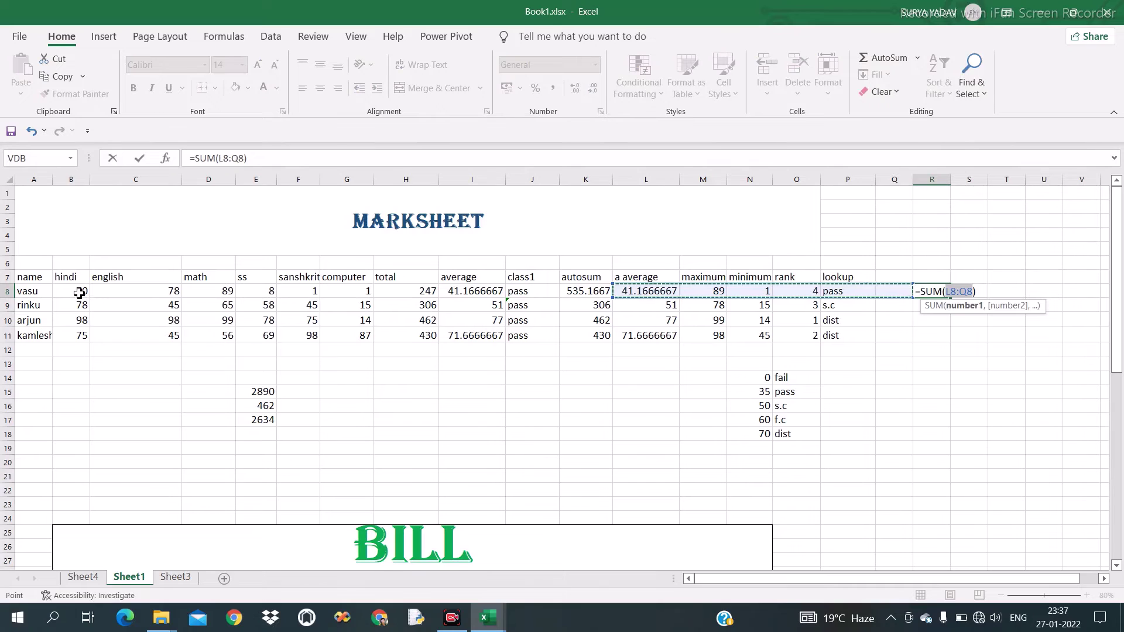
drag(87, 291, 346, 339)
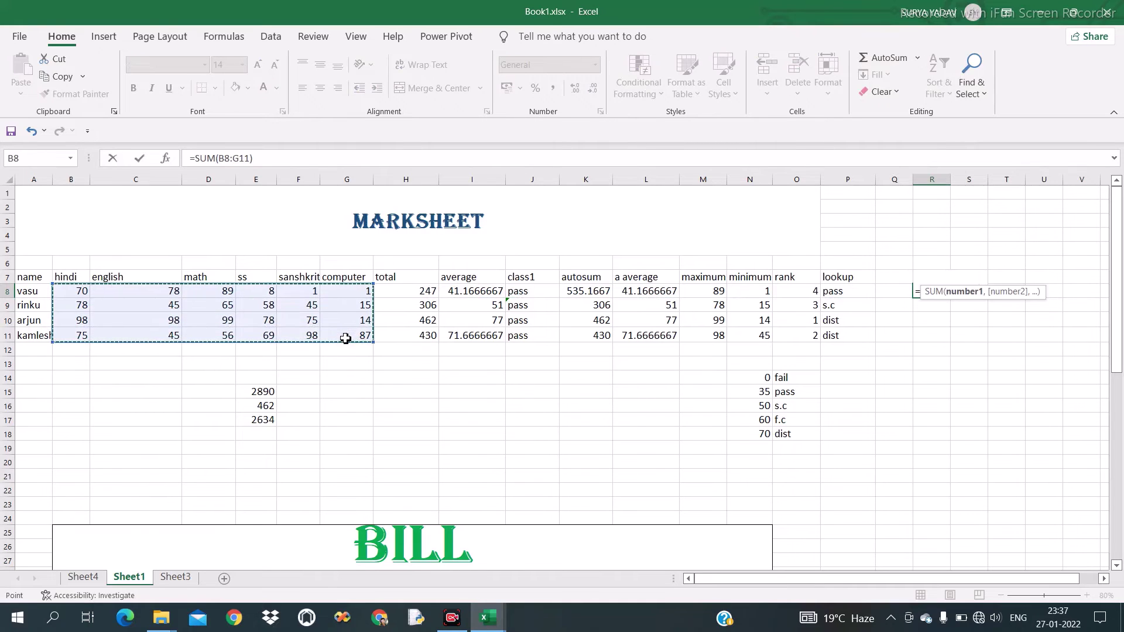
key(Return)
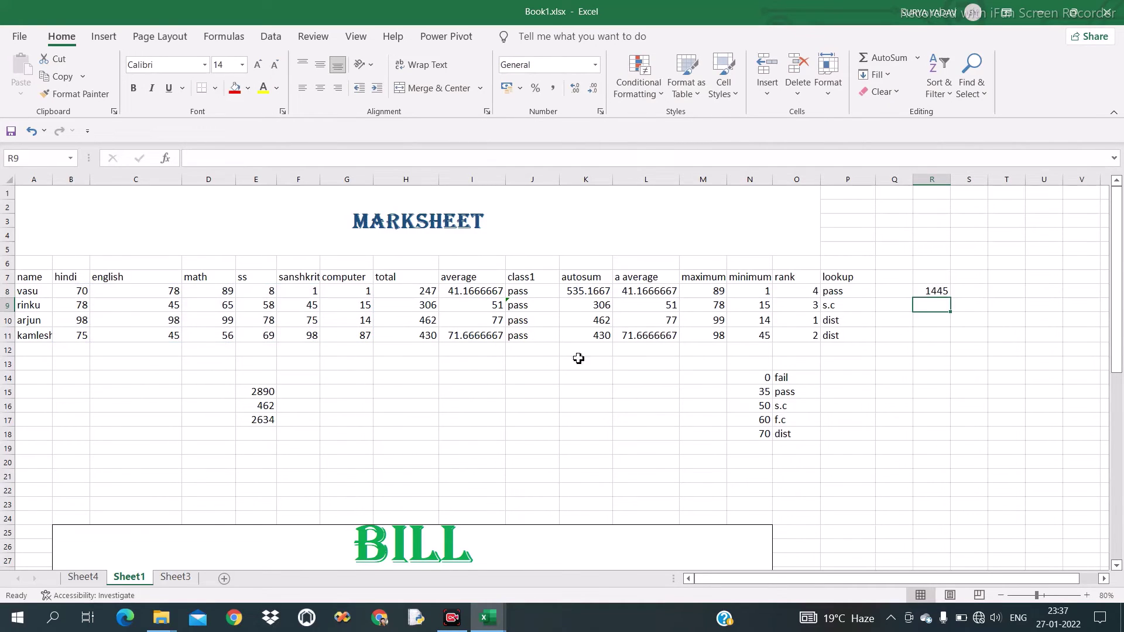
Insert a Count Numbers formula in R9 and change its range to B8:G12, returning 24
click(917, 59)
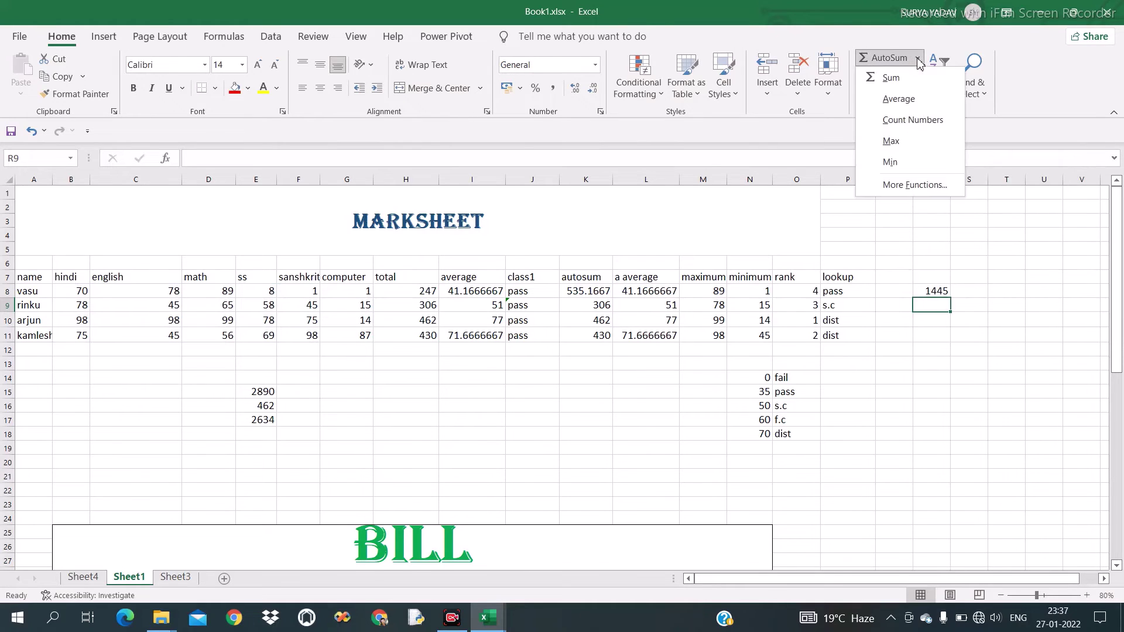
click(911, 124)
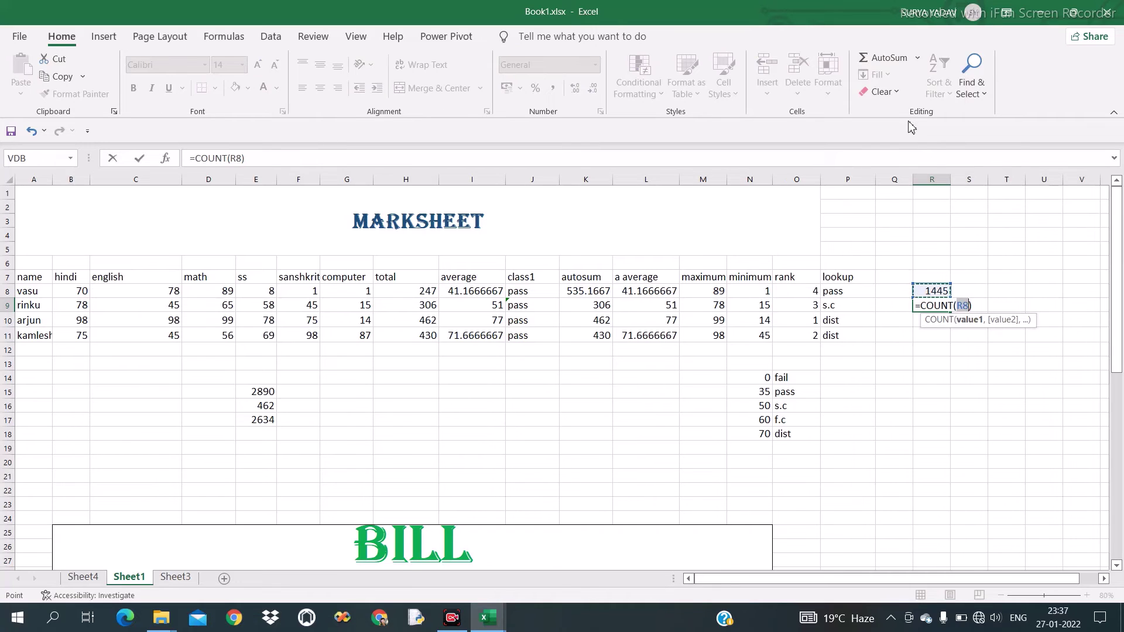
key(Return)
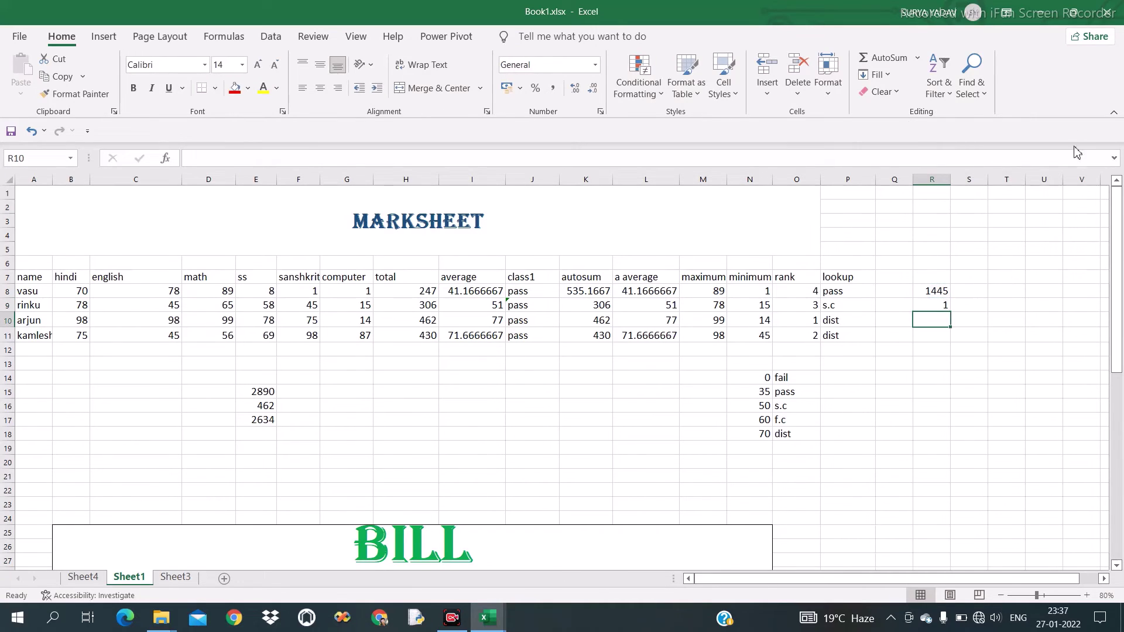
click(941, 306)
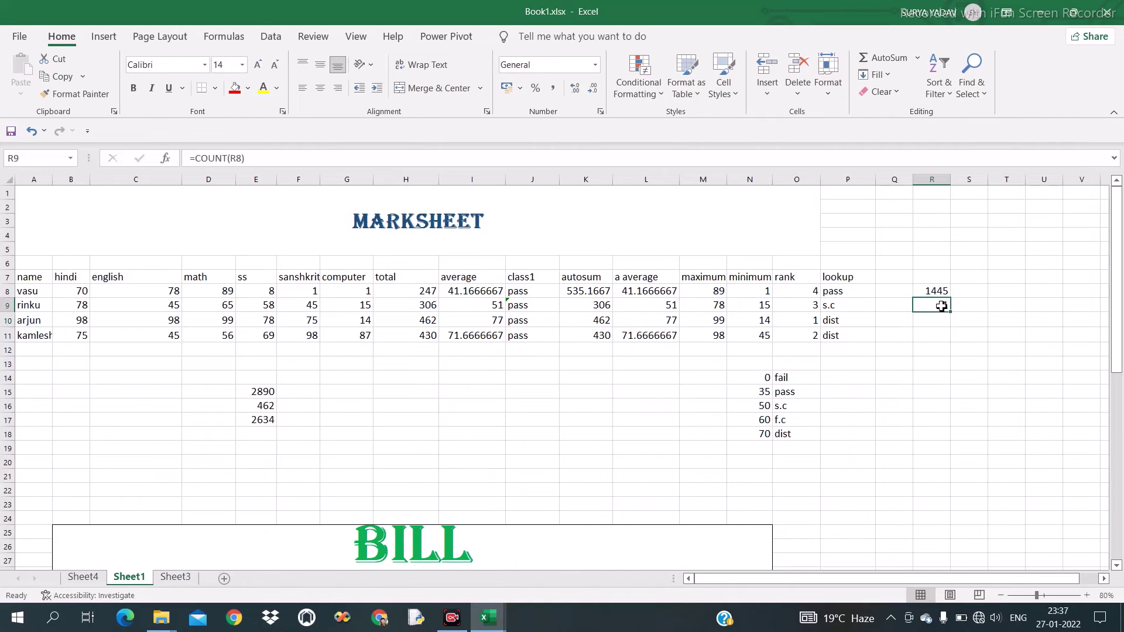
click(243, 158)
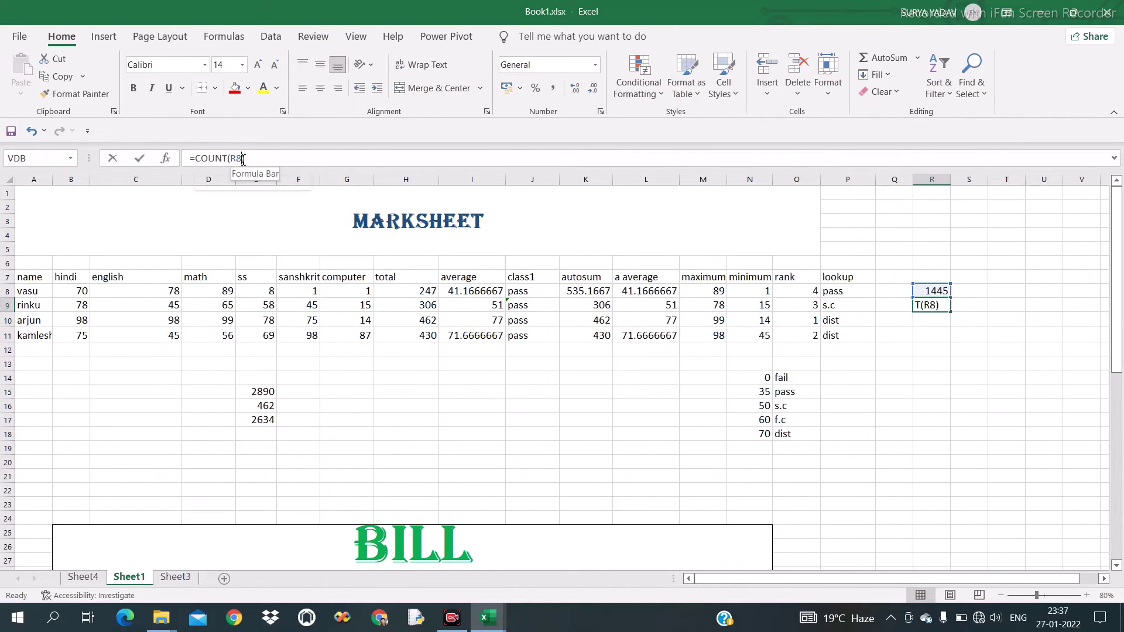
key(BackSpace)
key(BackSpace)
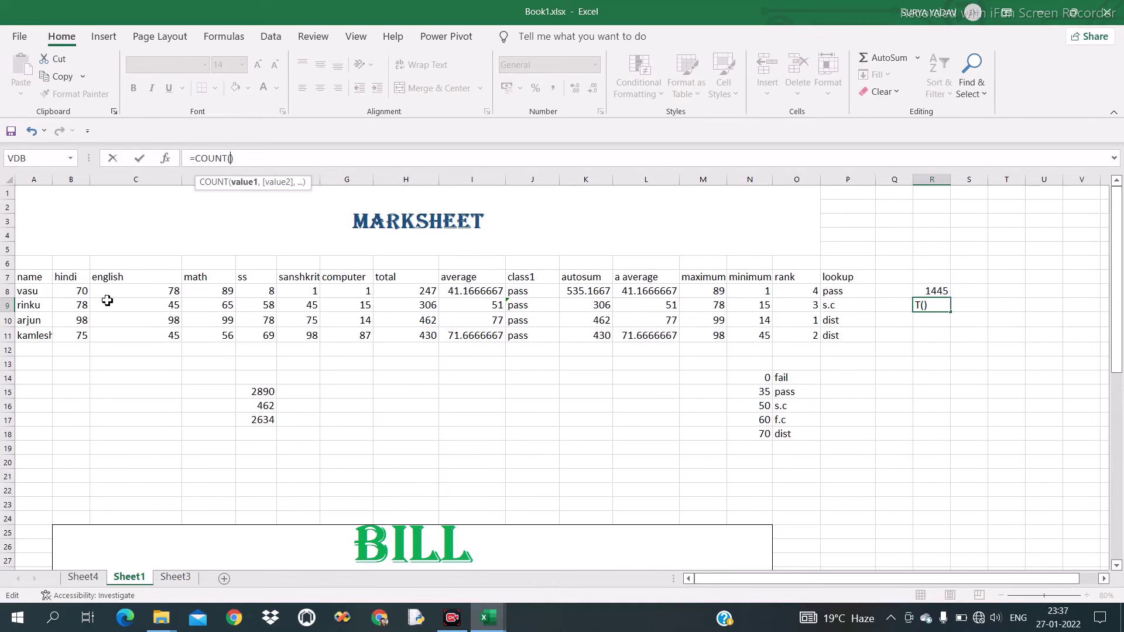
drag(82, 291, 343, 347)
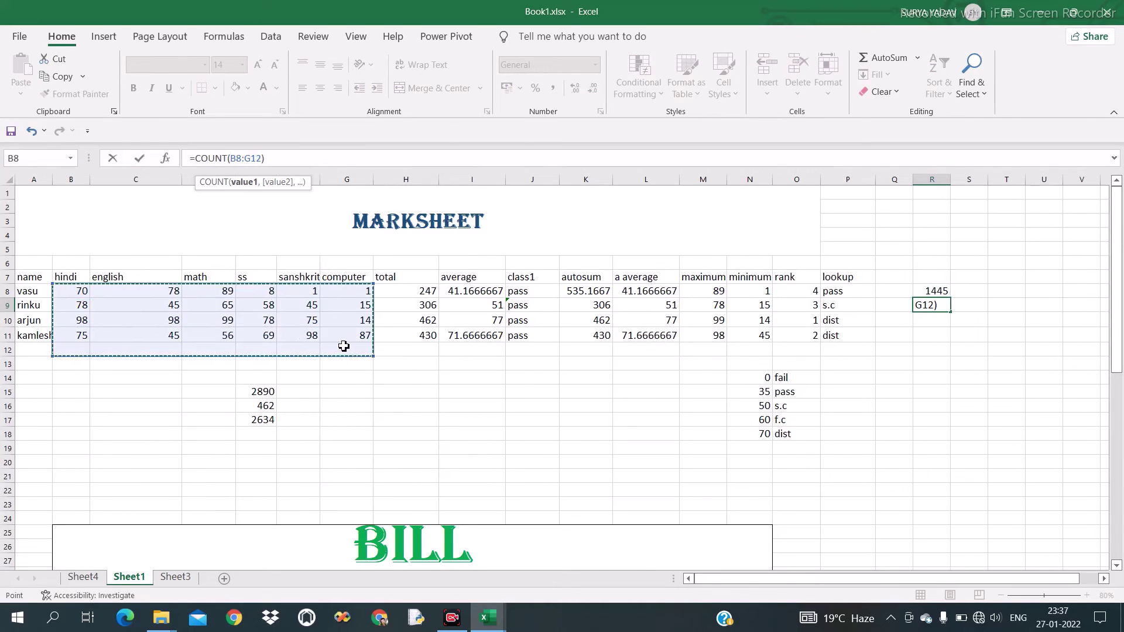
key(Return)
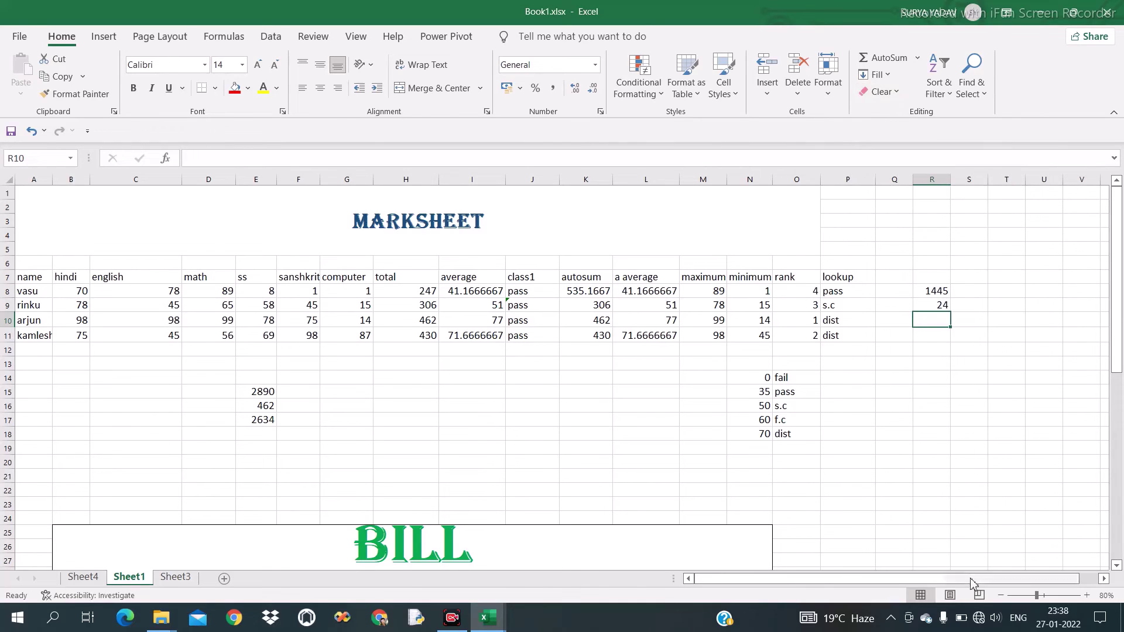
click(883, 92)
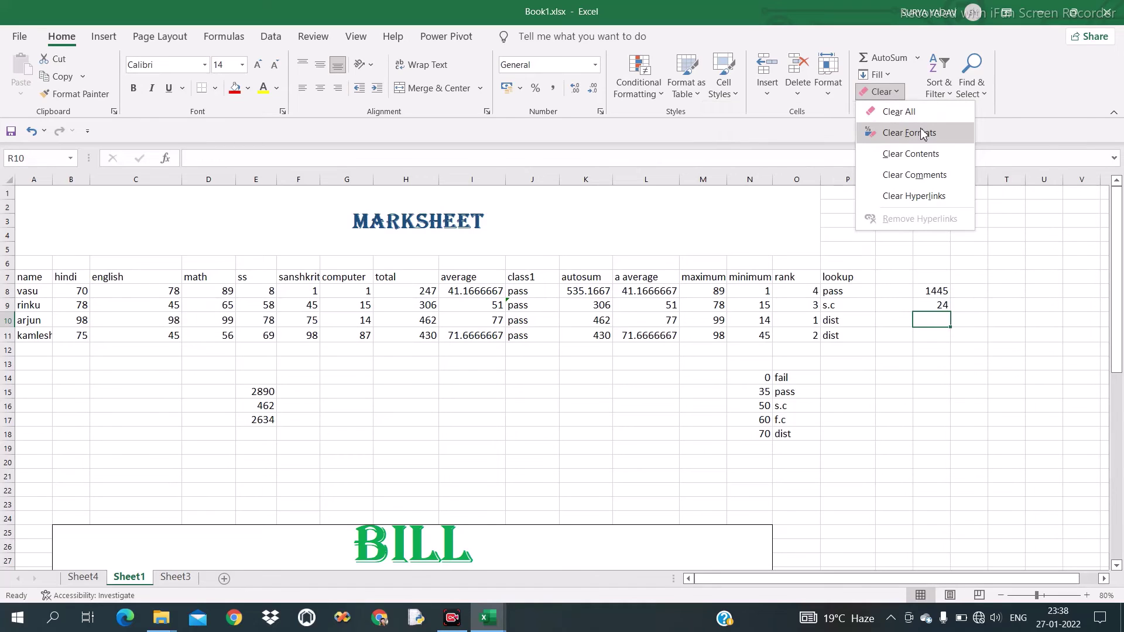
click(919, 396)
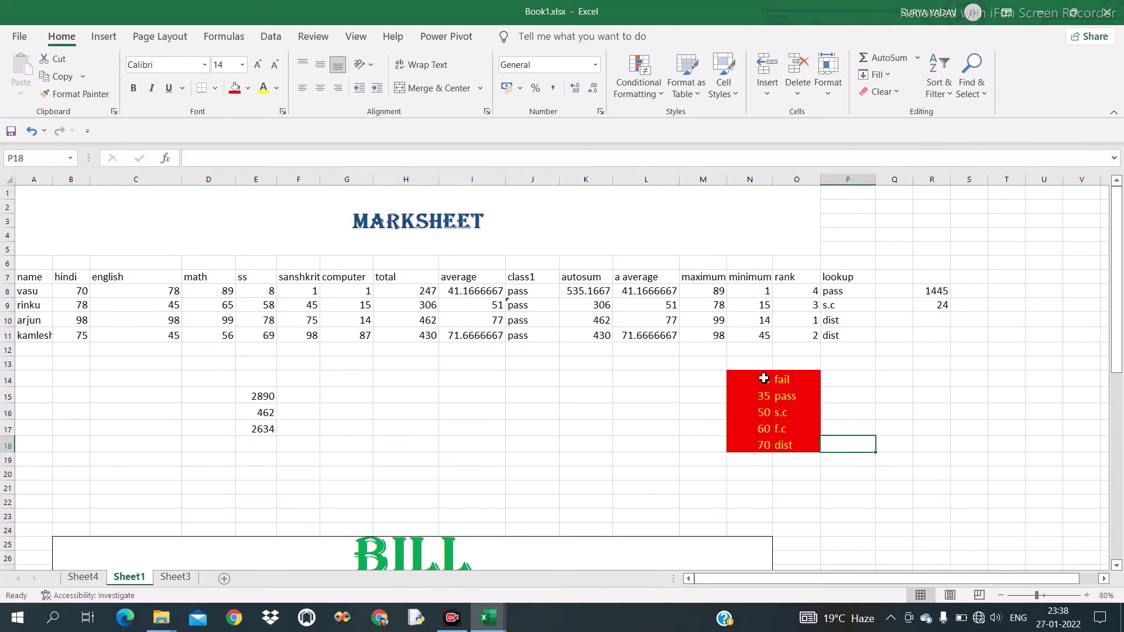
drag(756, 379, 795, 446)
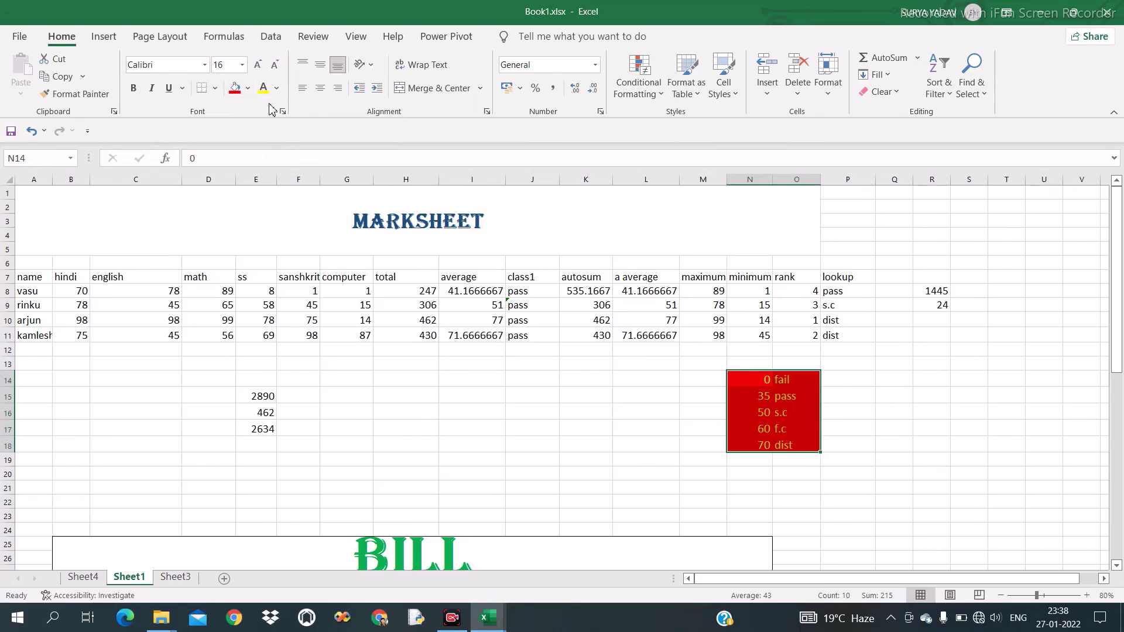
click(896, 94)
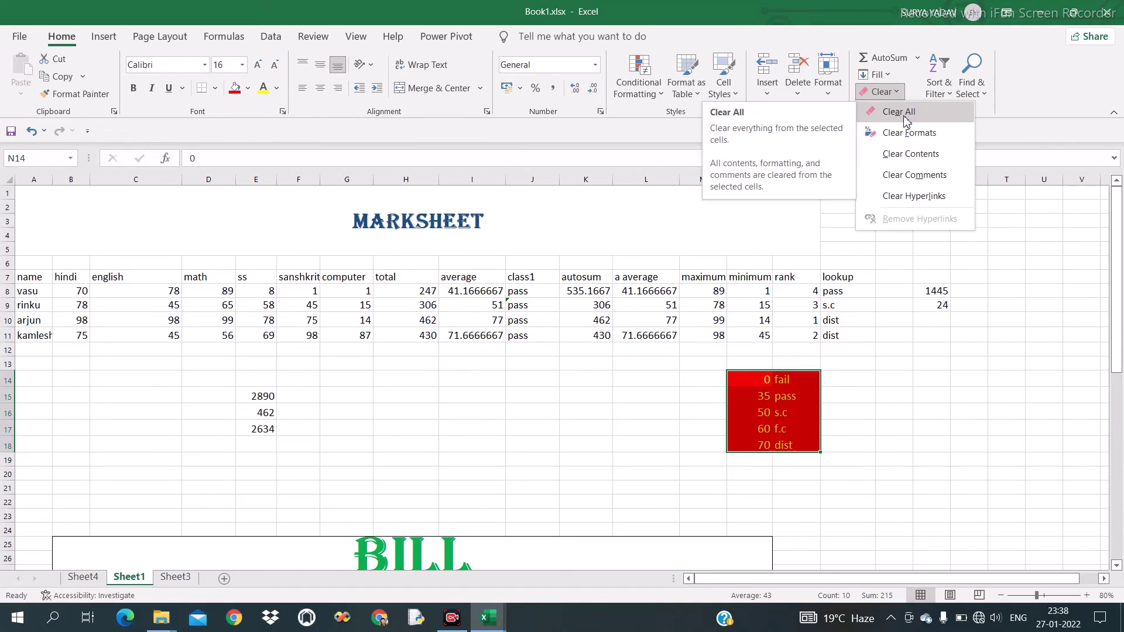
click(905, 114)
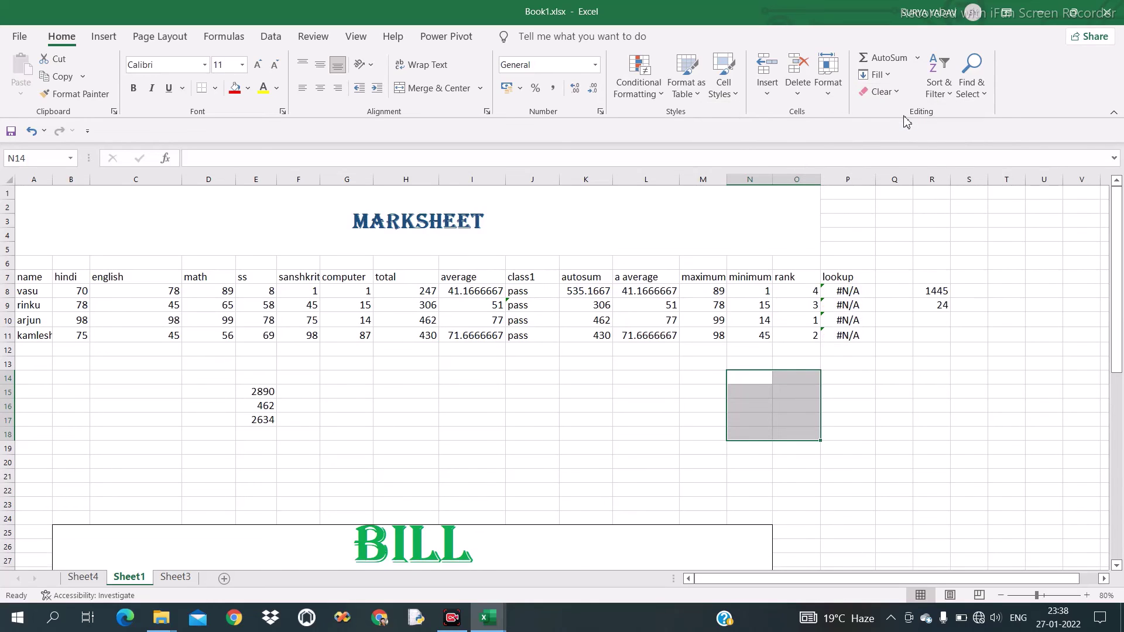
key(ctrl+z)
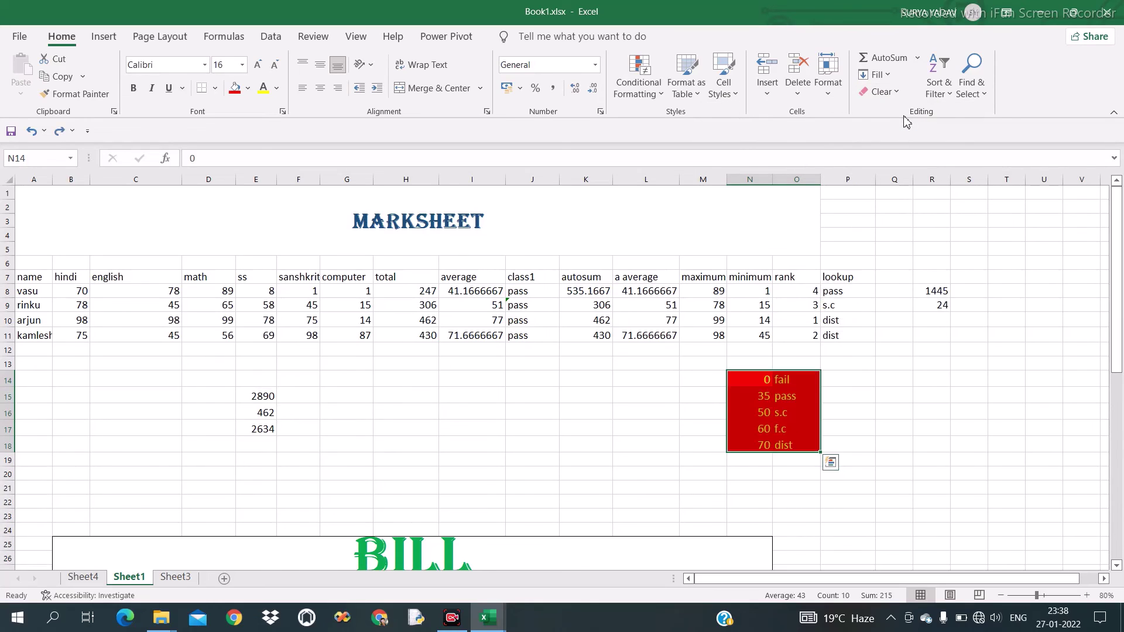
click(894, 92)
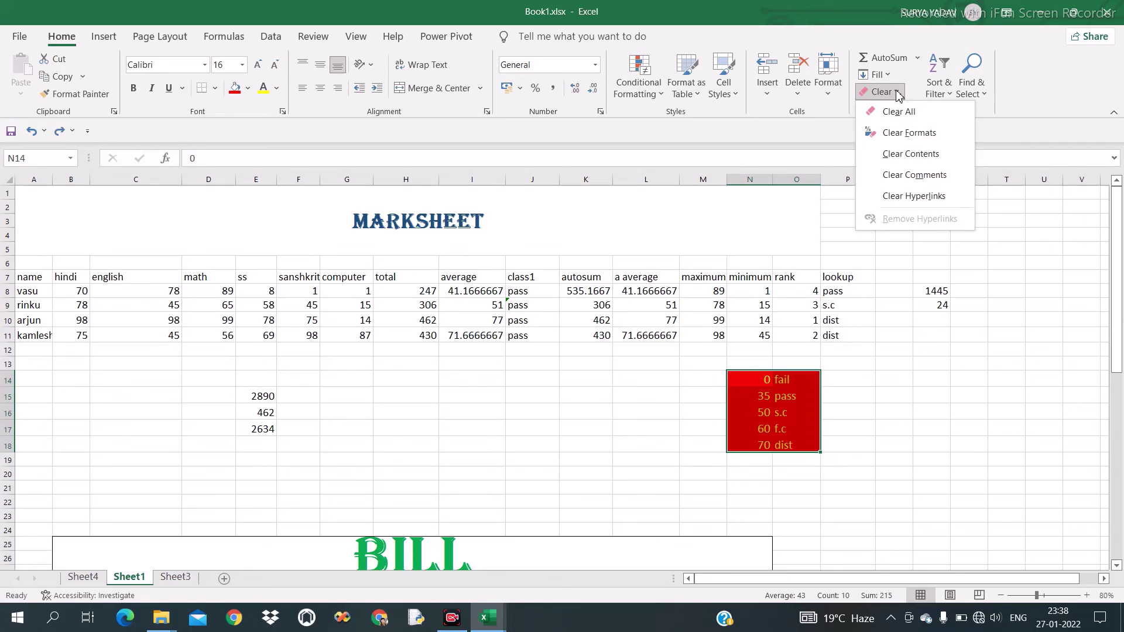
click(911, 137)
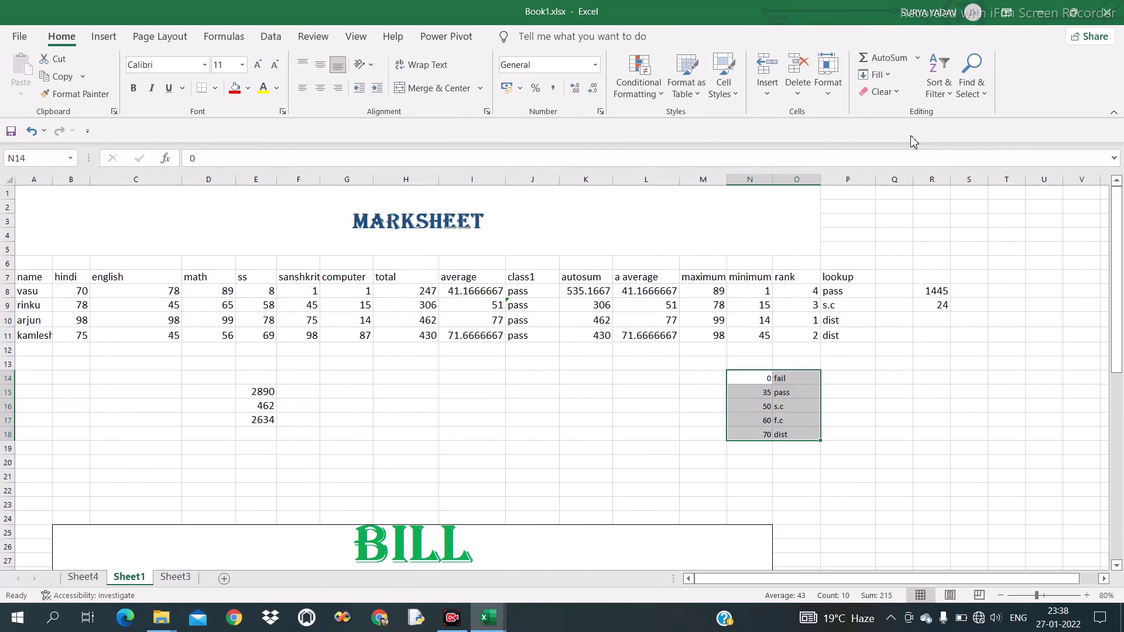
key(ctrl+z)
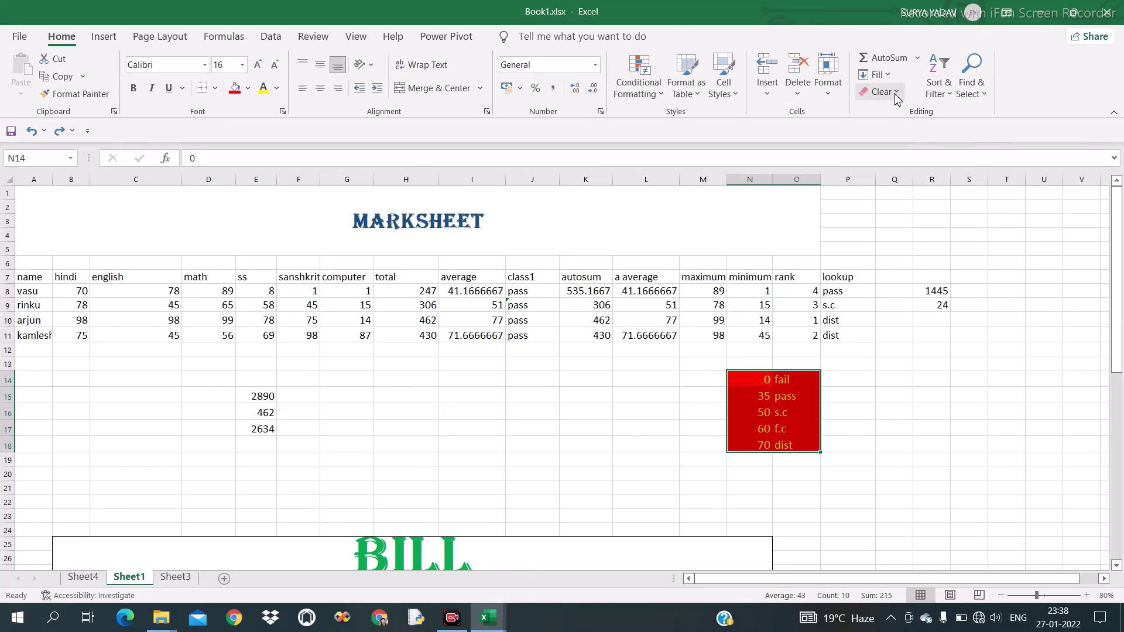
click(896, 94)
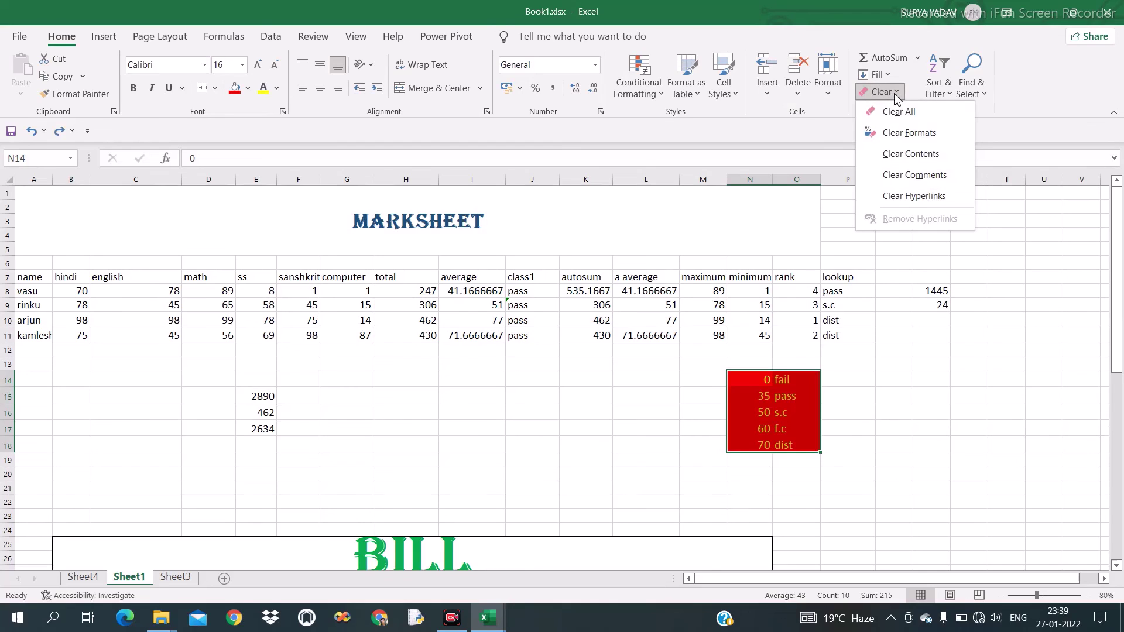
click(908, 154)
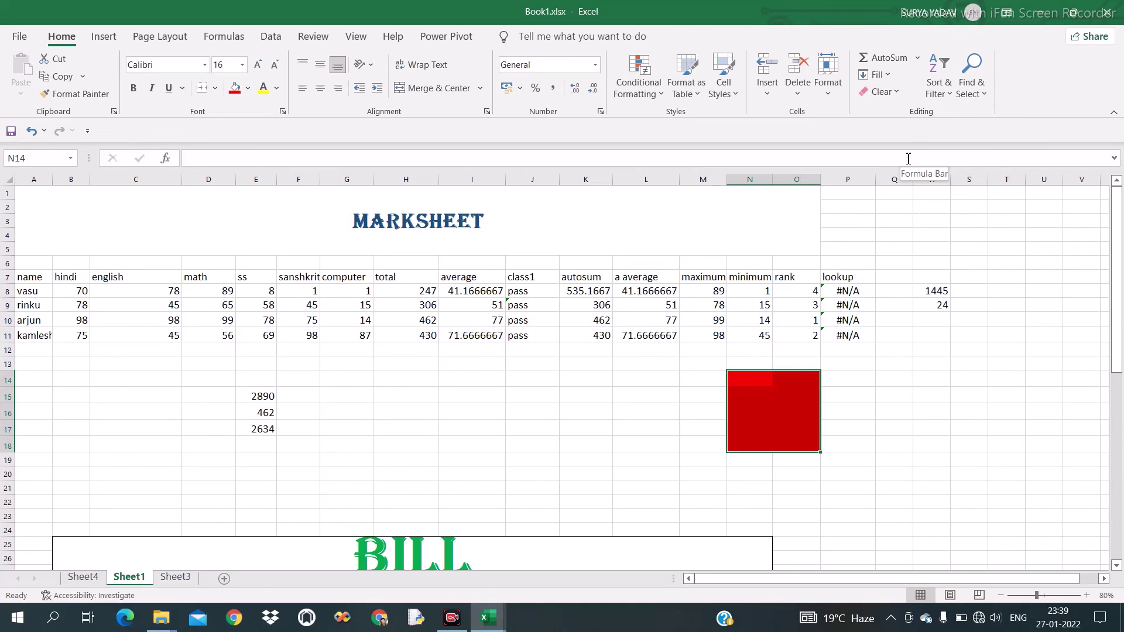
key(ctrl+z)
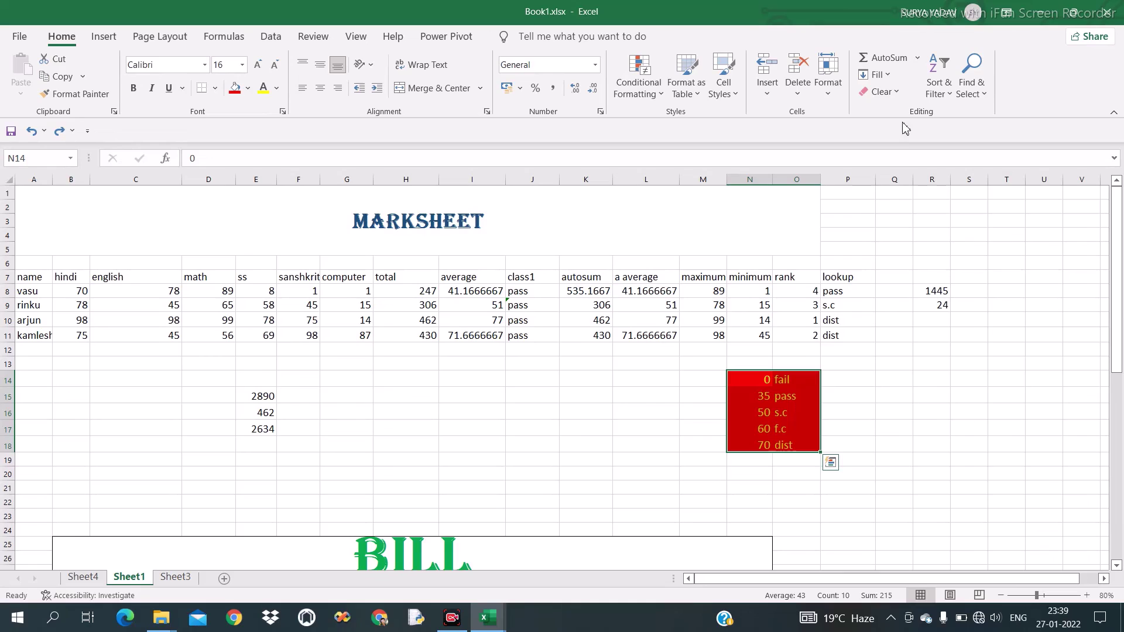
click(897, 93)
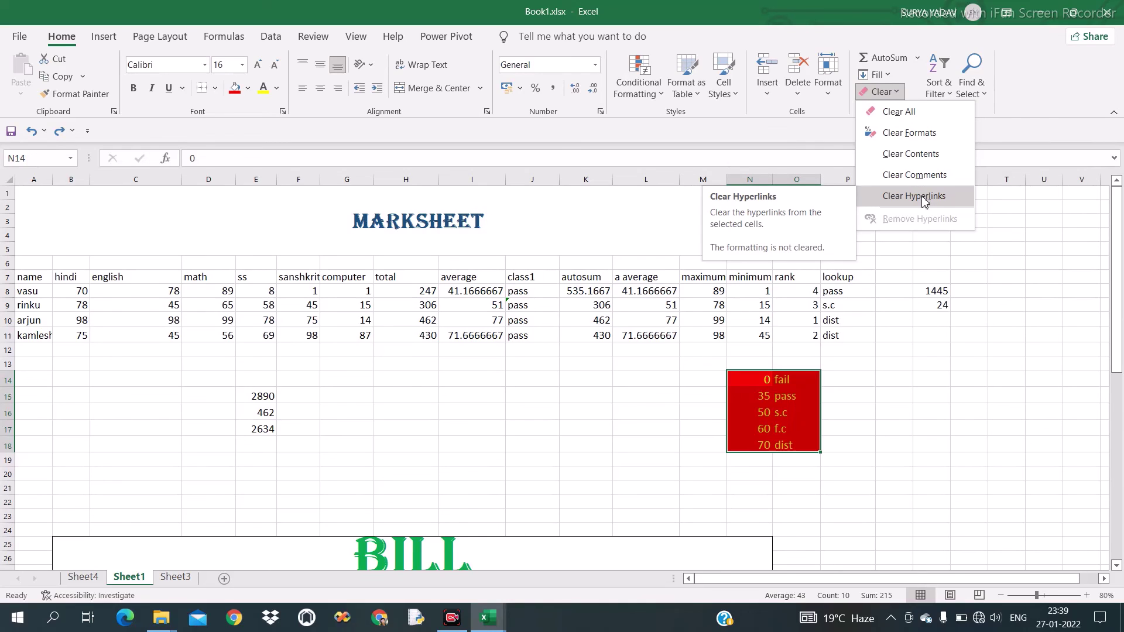
click(925, 199)
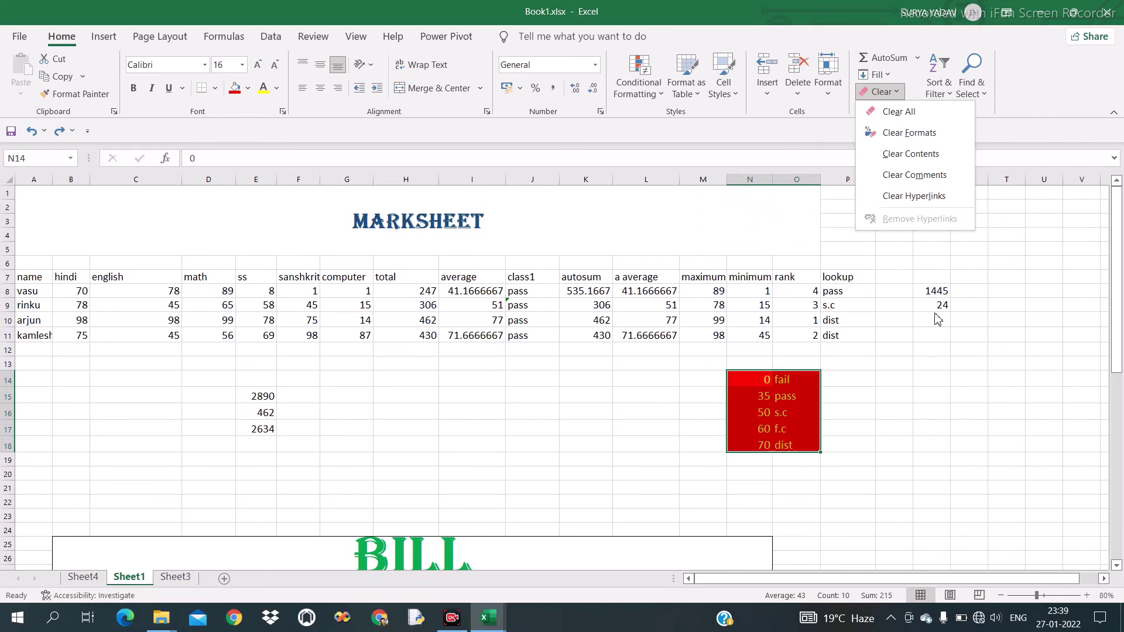